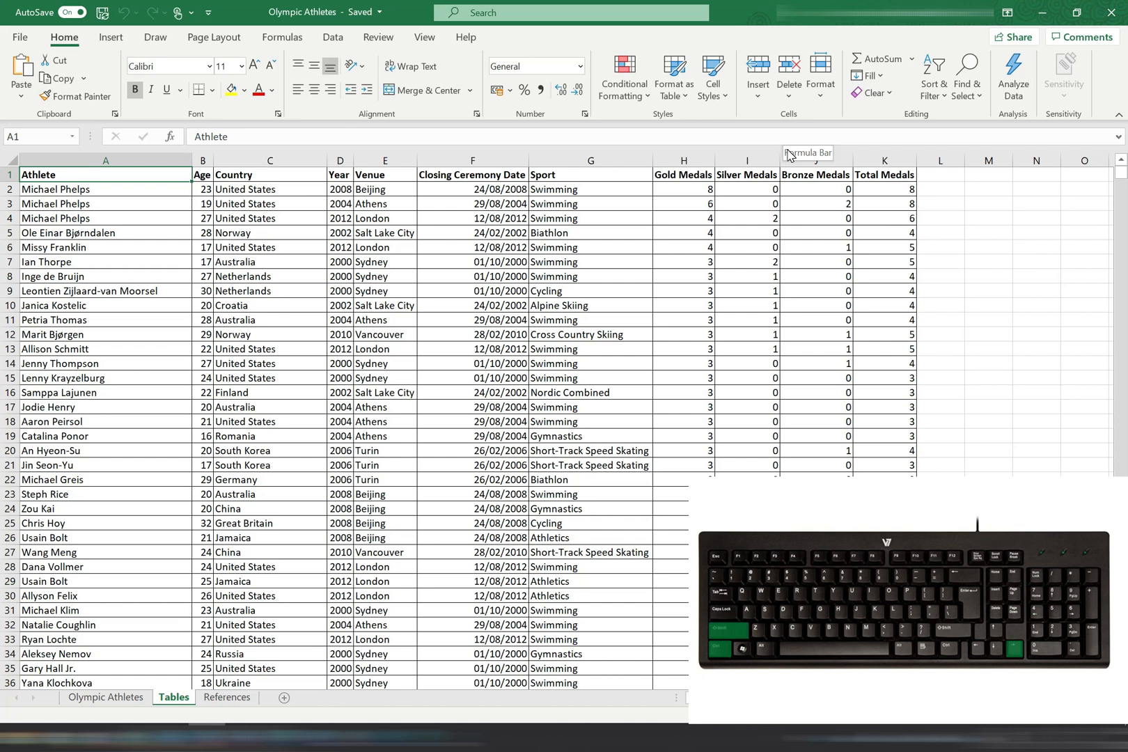
Select the whole athlete dataset A1:K8614 and convert it into a table with headers
{"action": "key", "text": "ctrl+shift+Right"}
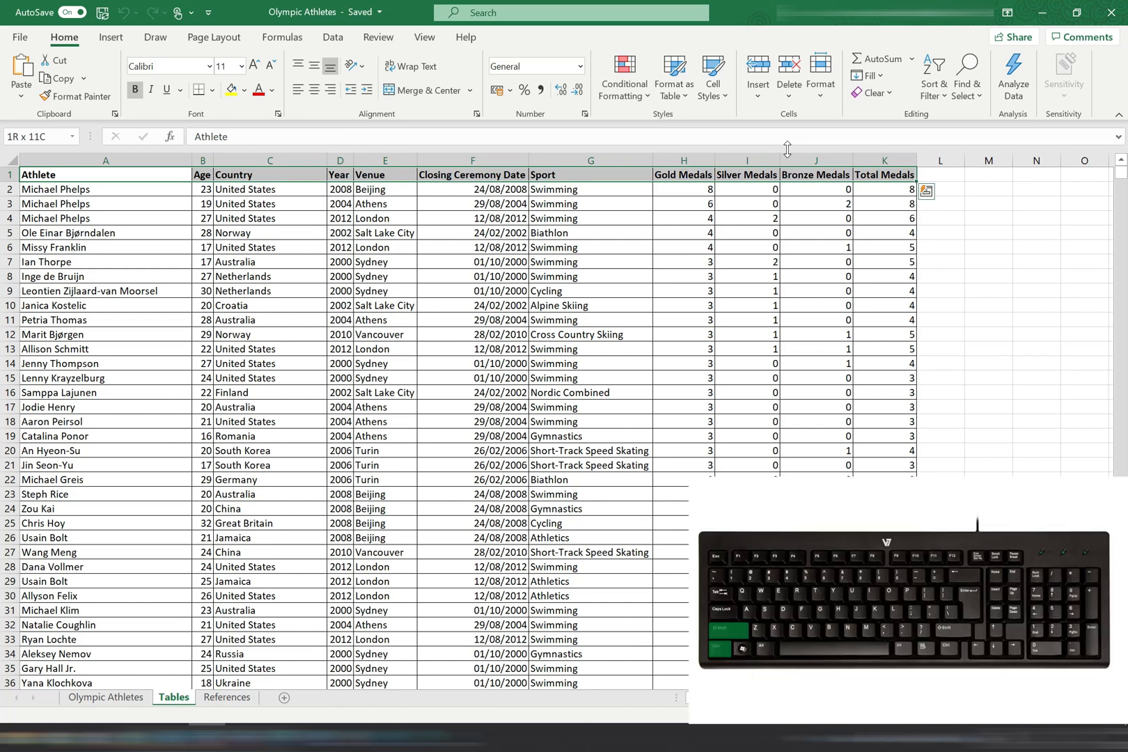
{"action": "key", "text": "ctrl+shift+Down"}
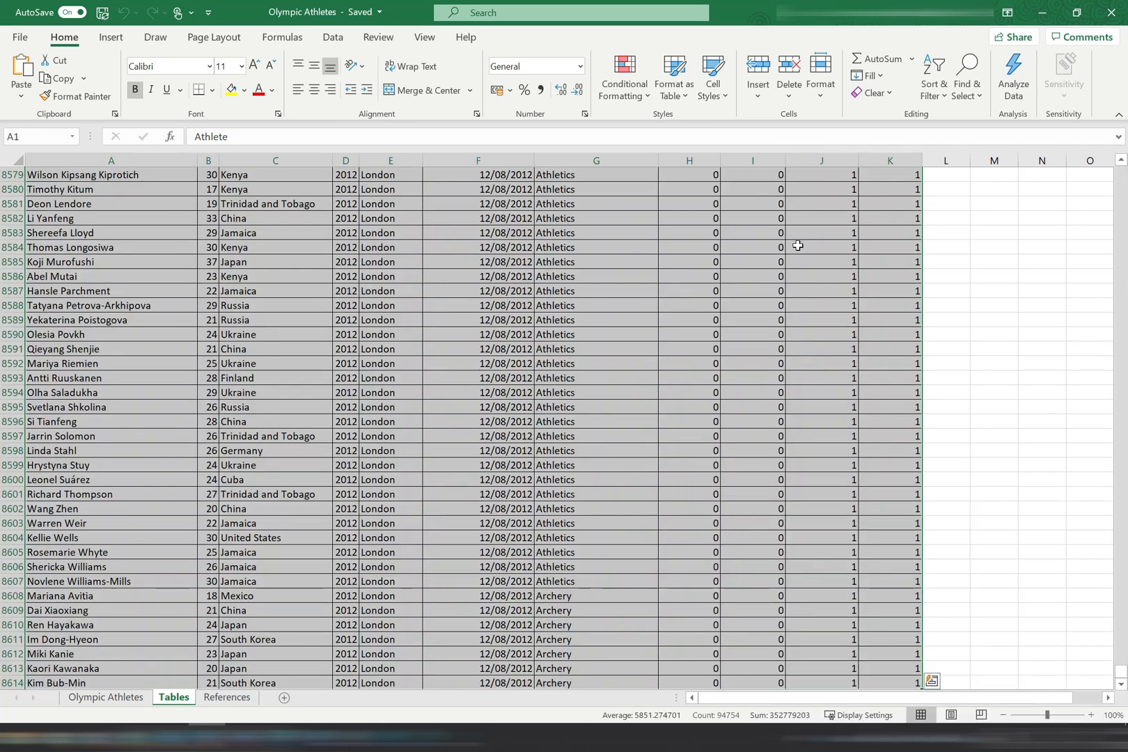
{"action": "scroll", "coordinate": [796, 245], "scroll_direction": "down", "scroll_amount": 2}
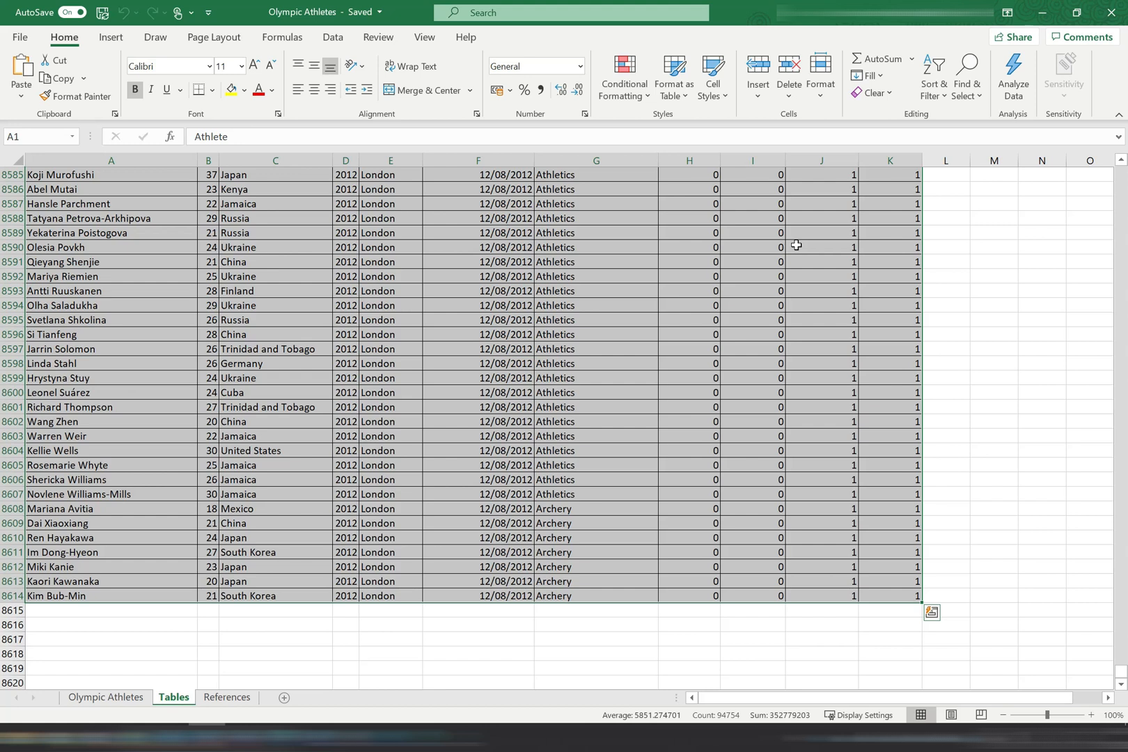
{"action": "left_click", "coordinate": [668, 96]}
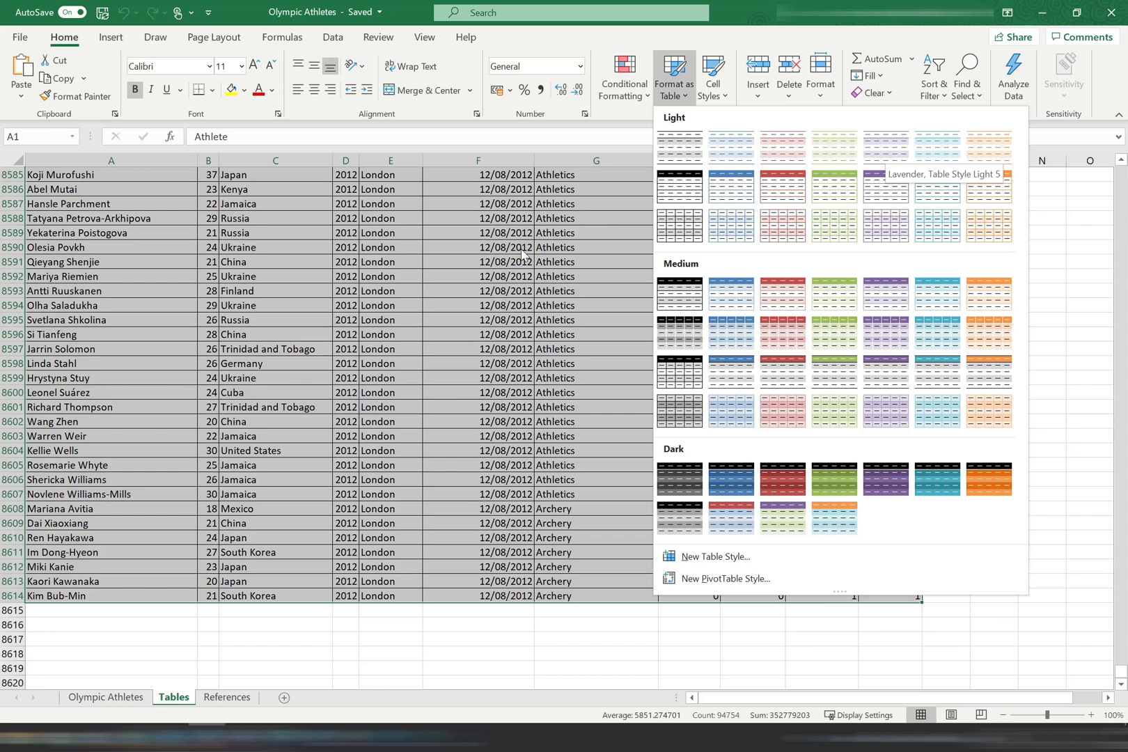
{"action": "key", "text": "Escape"}
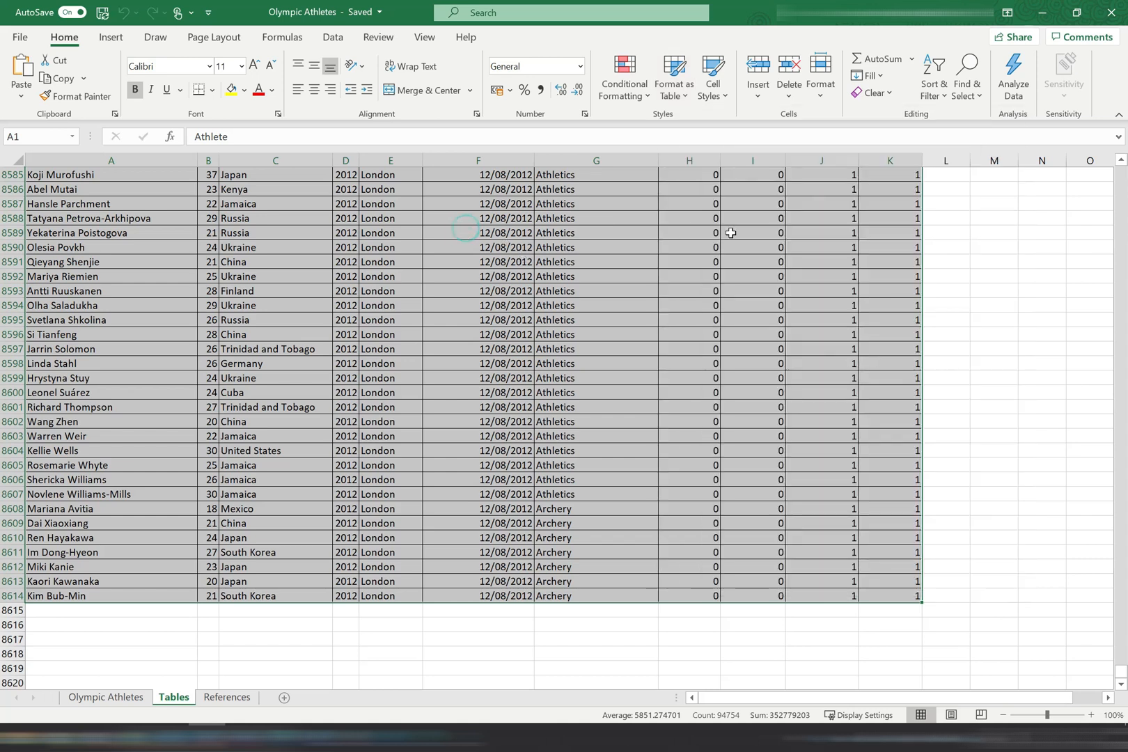
{"action": "key", "text": "ctrl+t"}
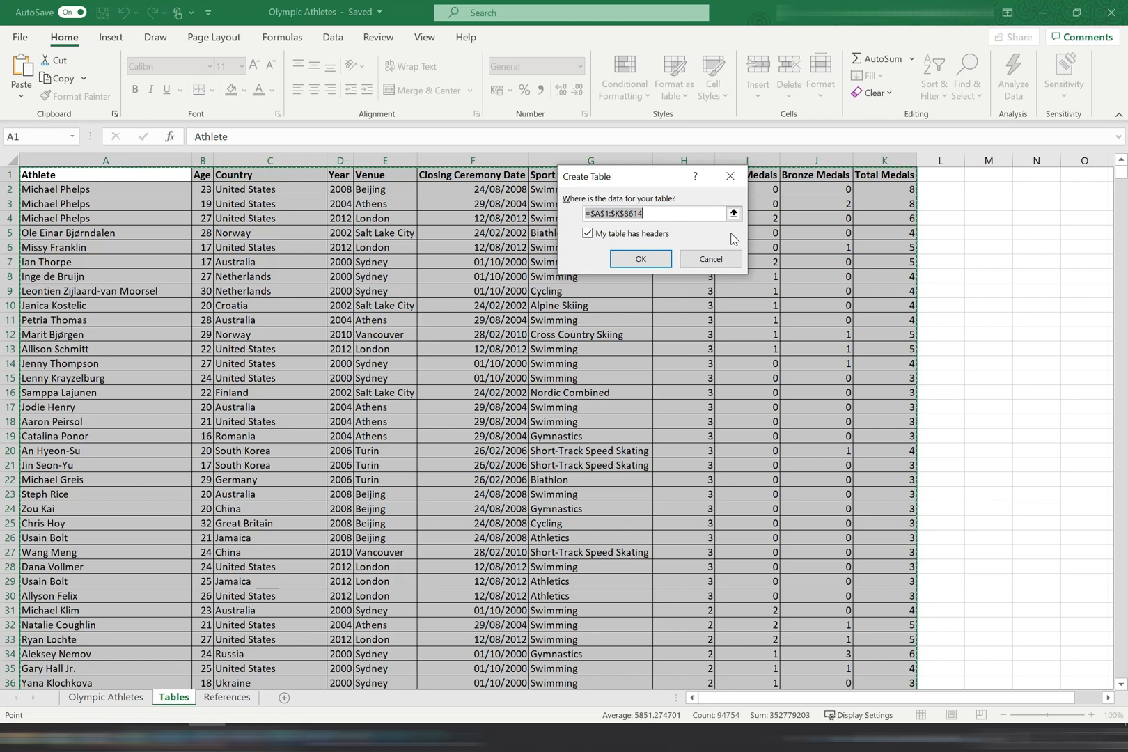
{"action": "left_click", "coordinate": [624, 258]}
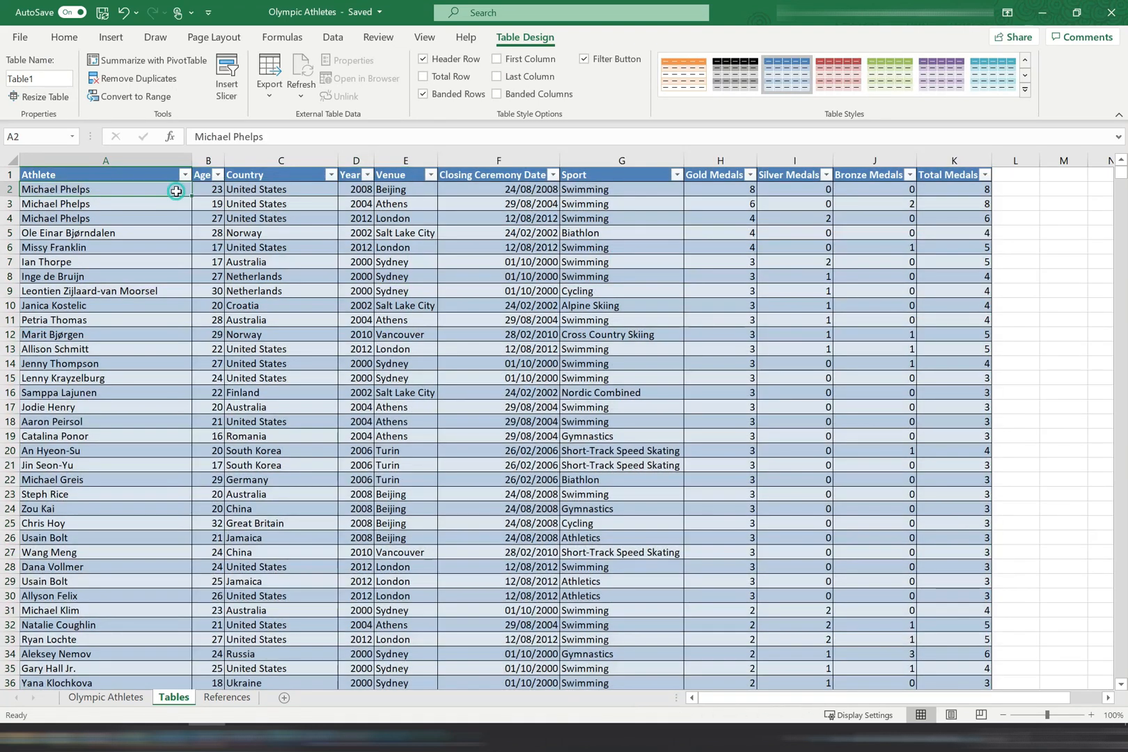
Examine the table style gallery and the Athlete column's sort options, including the custom sort settings
{"action": "left_click", "coordinate": [176, 191]}
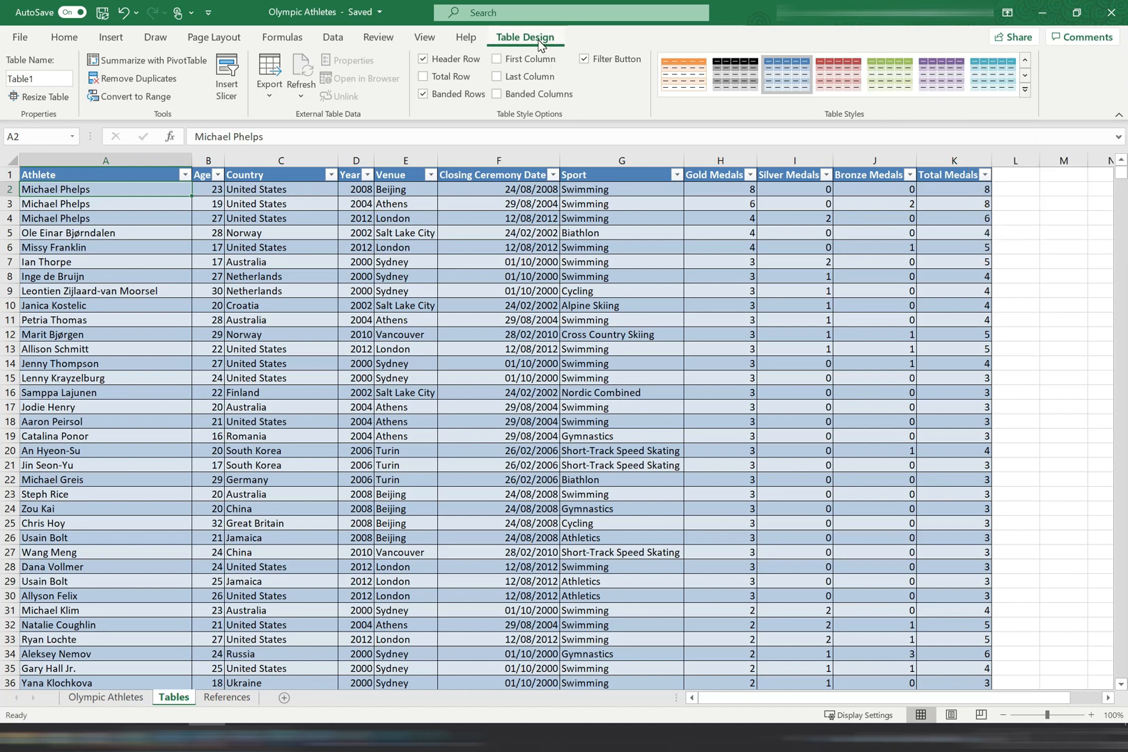
{"action": "left_click", "coordinate": [1025, 90]}
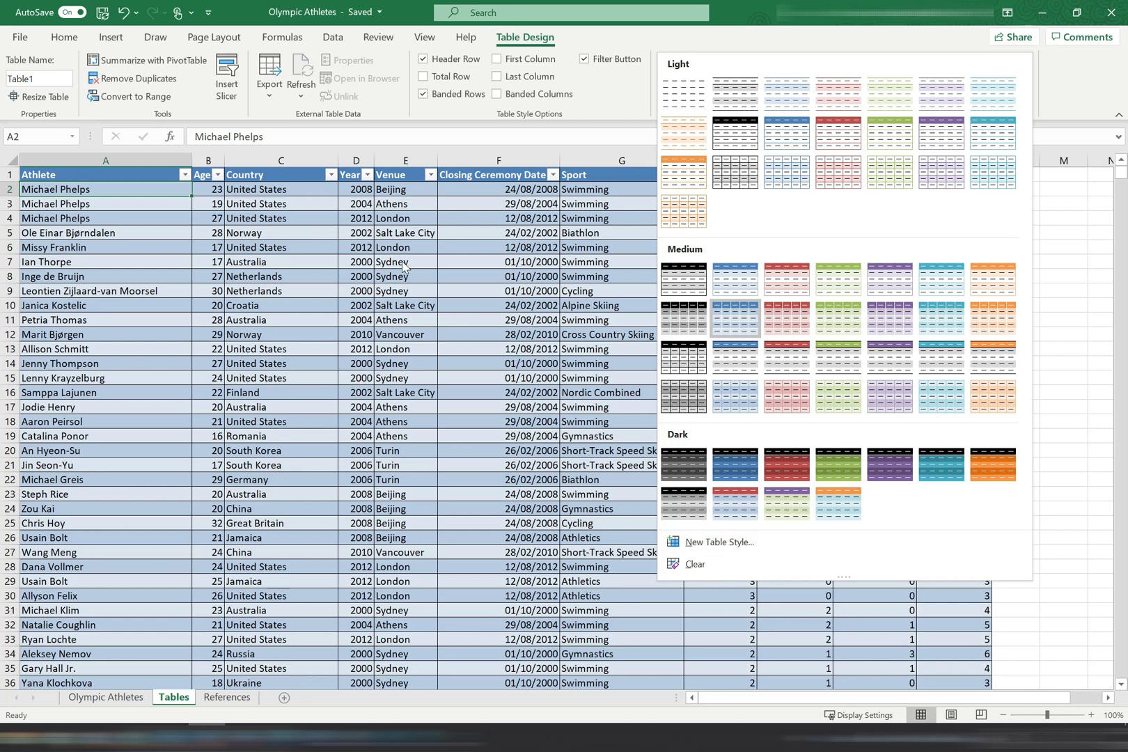
{"action": "left_click", "coordinate": [150, 187]}
{"action": "left_click", "coordinate": [149, 187]}
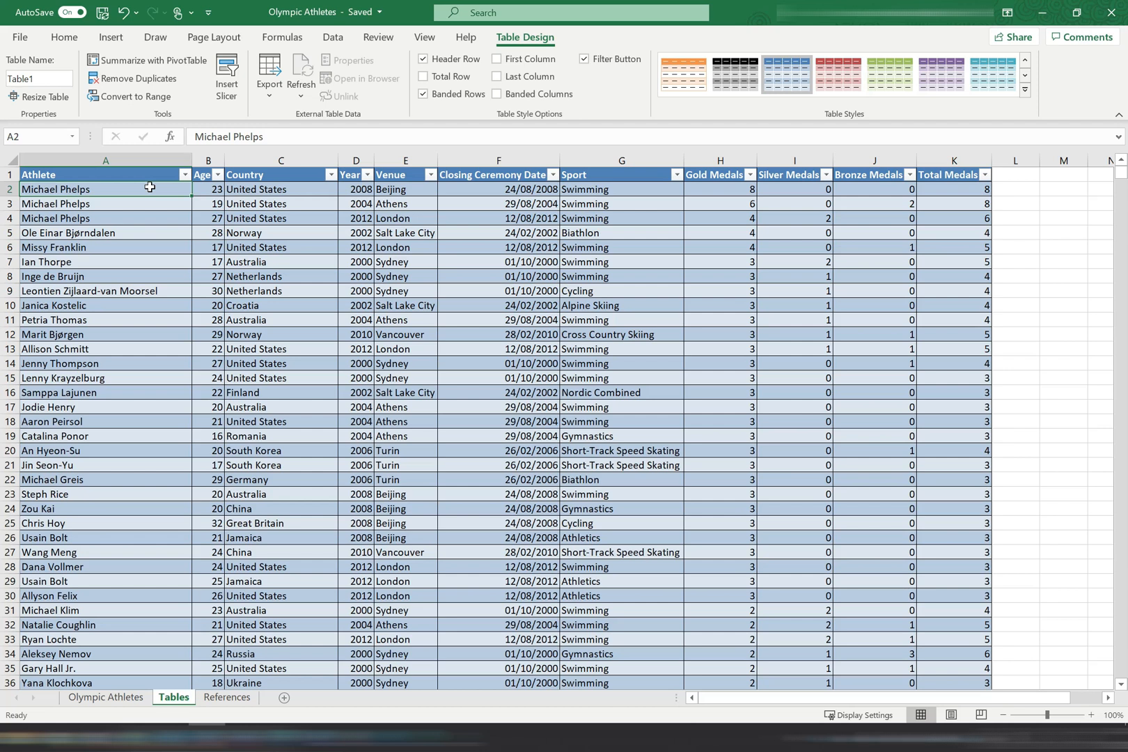
{"action": "left_click", "coordinate": [185, 175]}
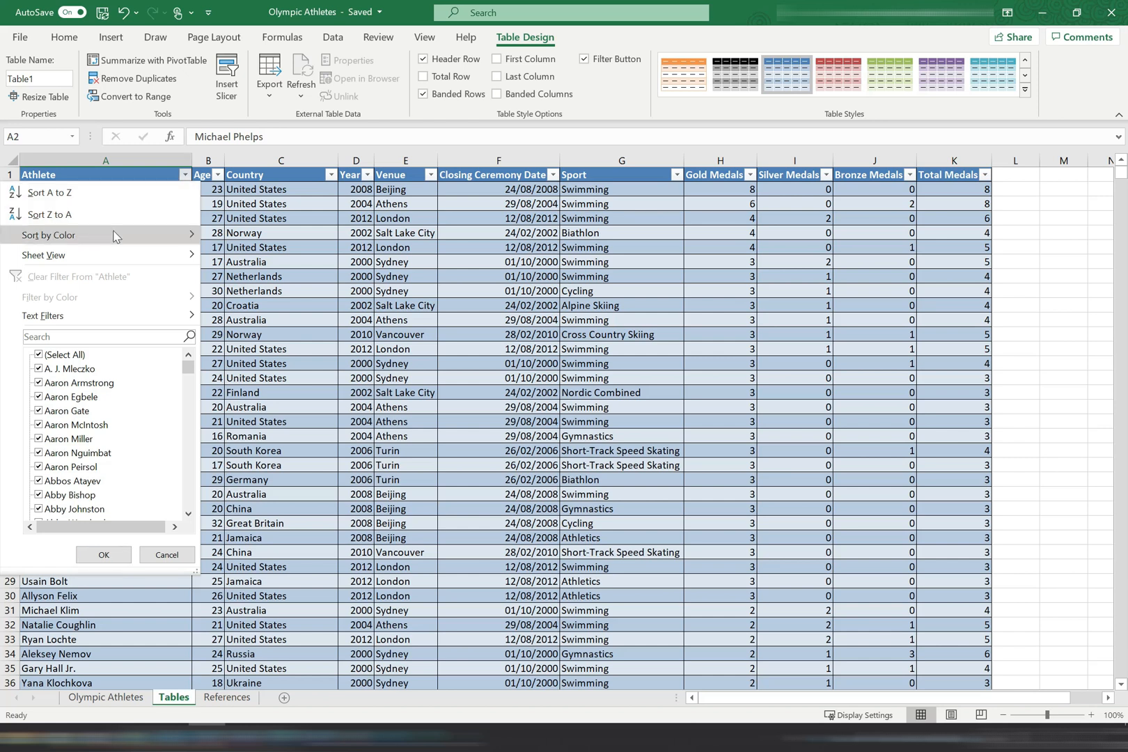
{"action": "mouse_move", "coordinate": [115, 236]}
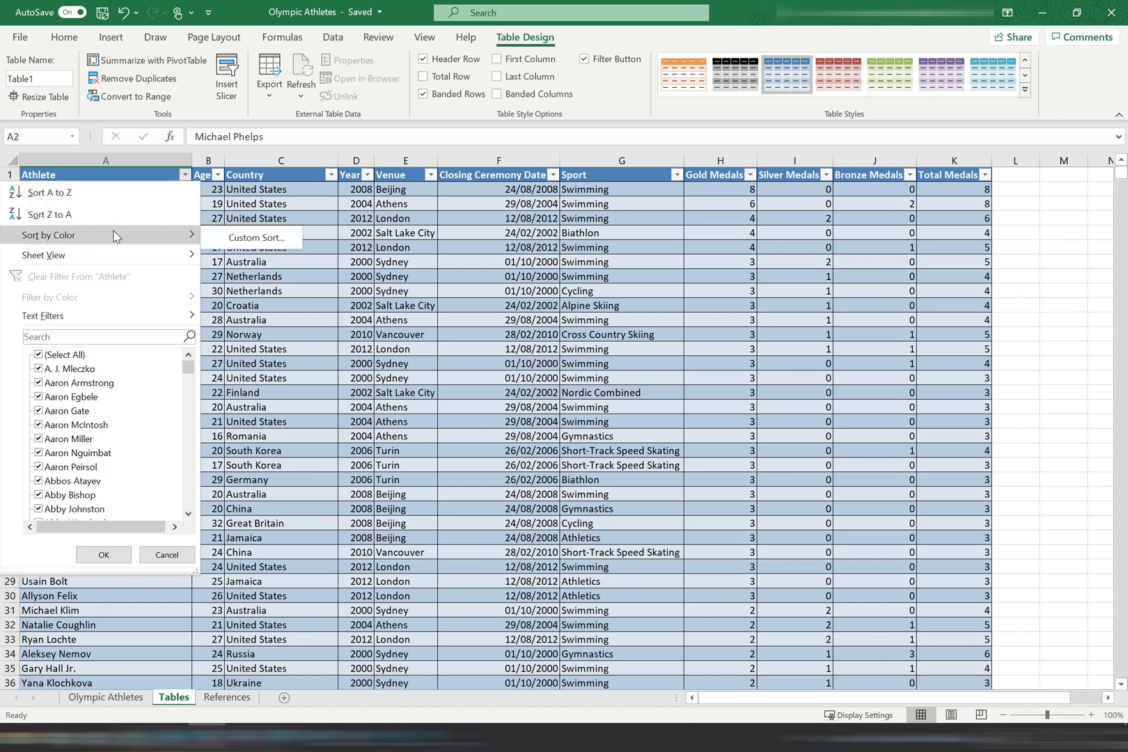
{"action": "left_click", "coordinate": [220, 236]}
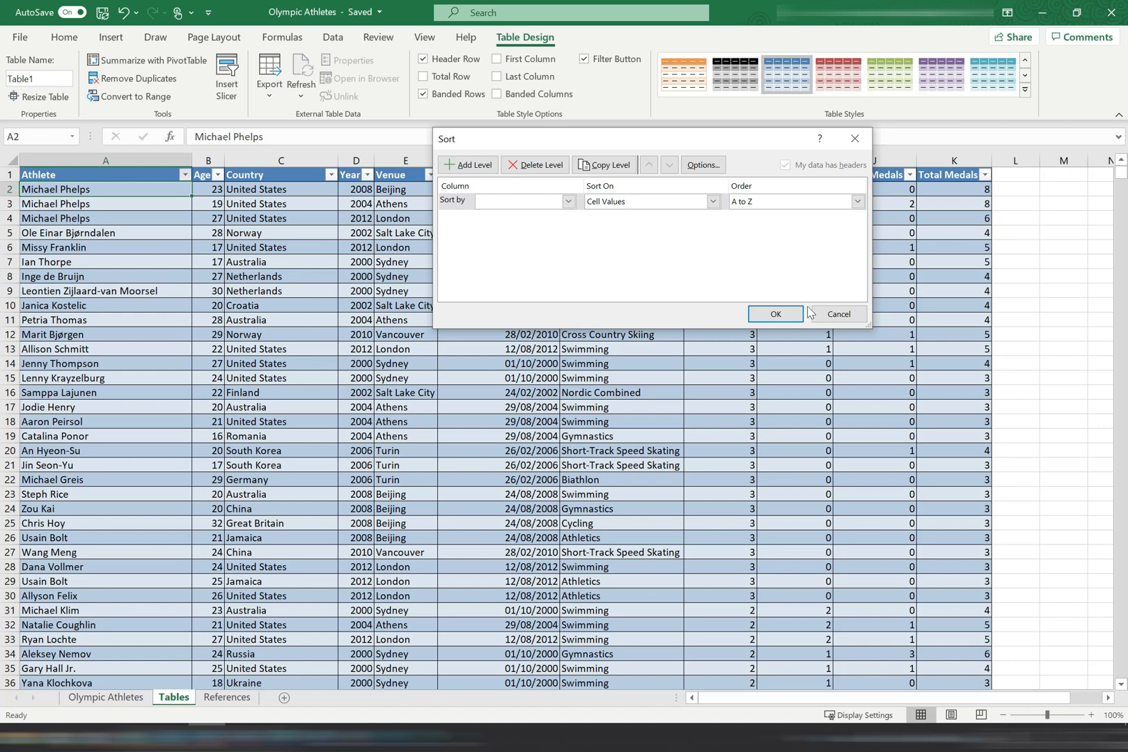
{"action": "left_click", "coordinate": [833, 317]}
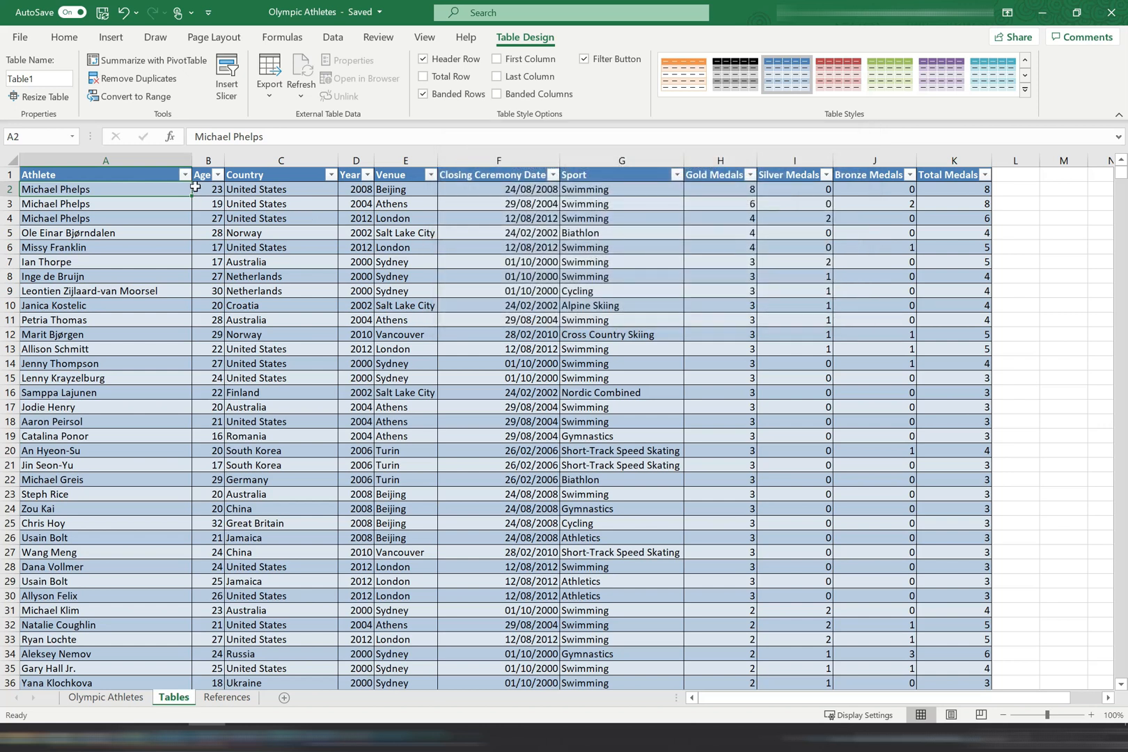
Filter the Athlete column to entries matching "phelps" and clear that filter again
{"action": "left_click", "coordinate": [184, 176]}
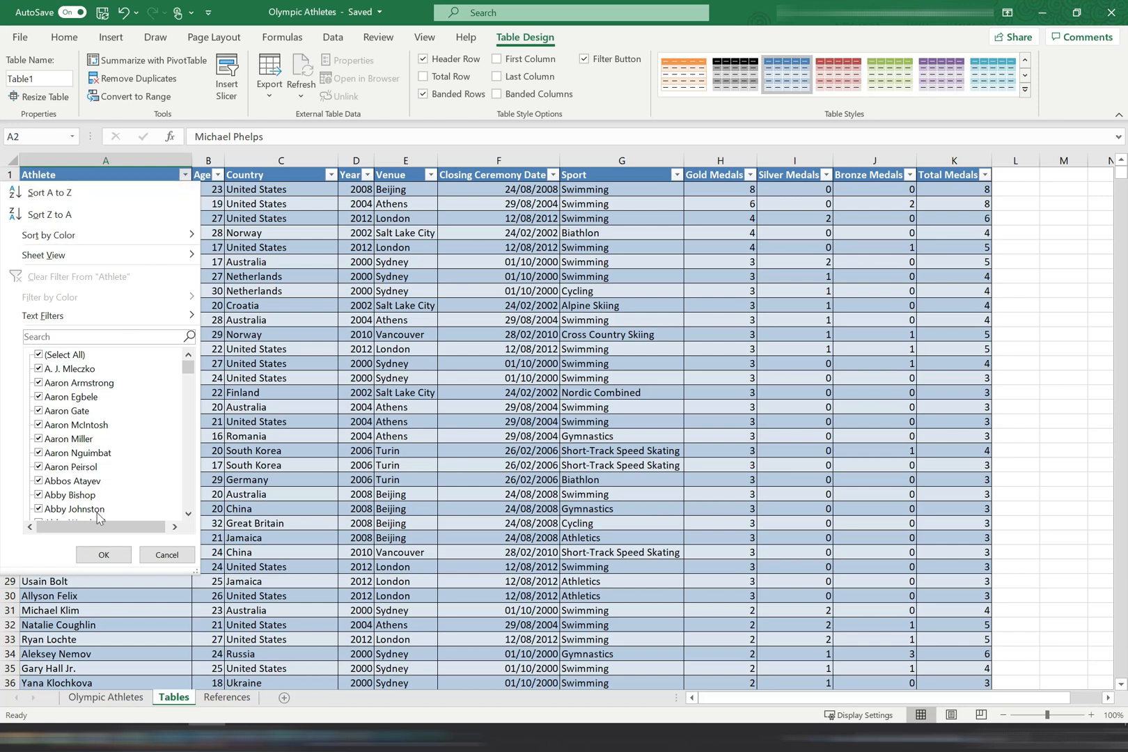
{"action": "left_click", "coordinate": [87, 336]}
{"action": "type", "text": "phe"}
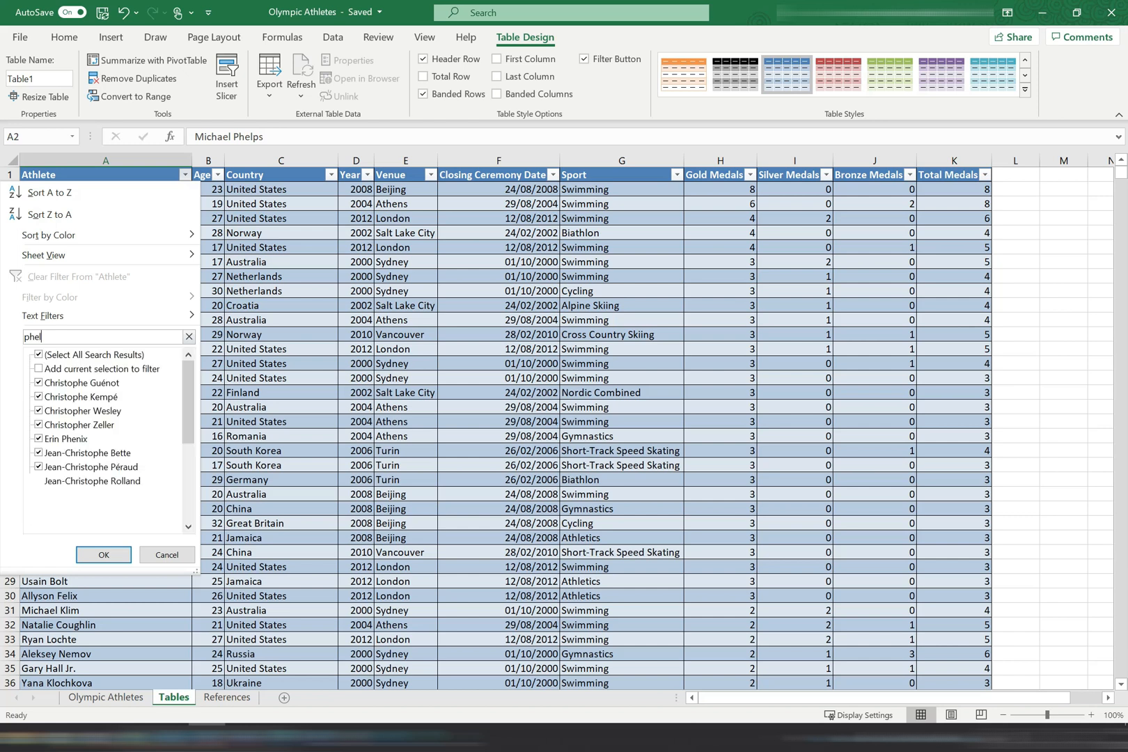
{"action": "type", "text": "l"}
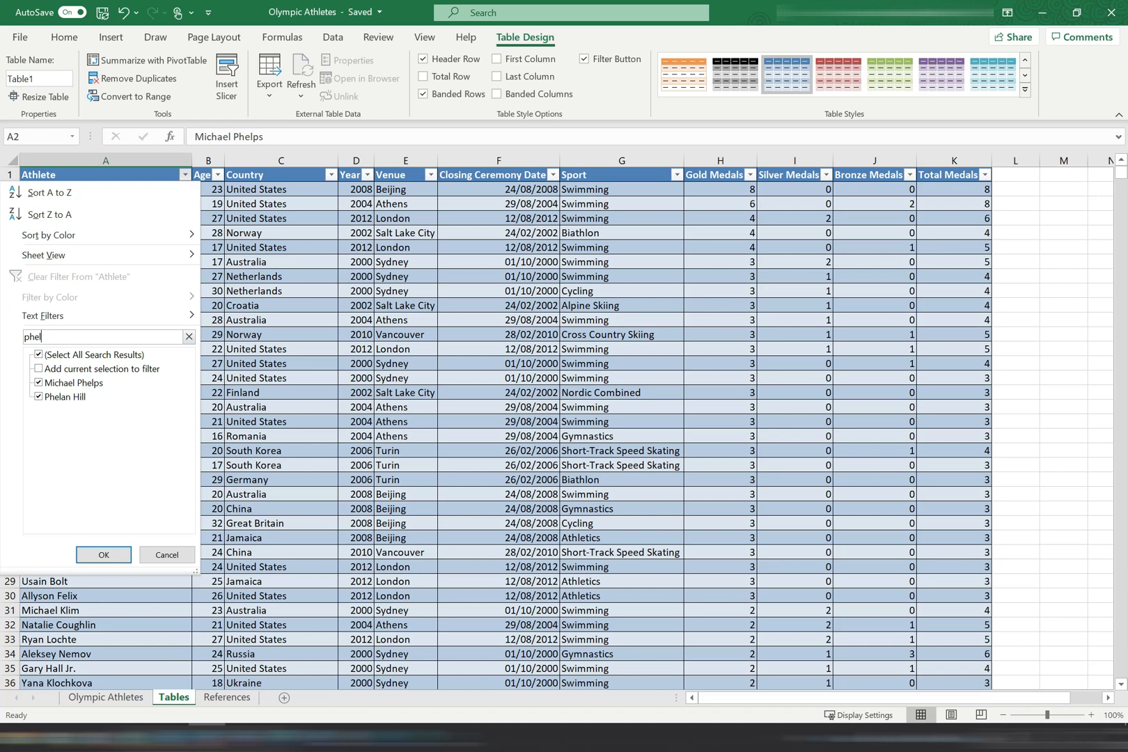
{"action": "type", "text": "ps"}
{"action": "left_click", "coordinate": [103, 554]}
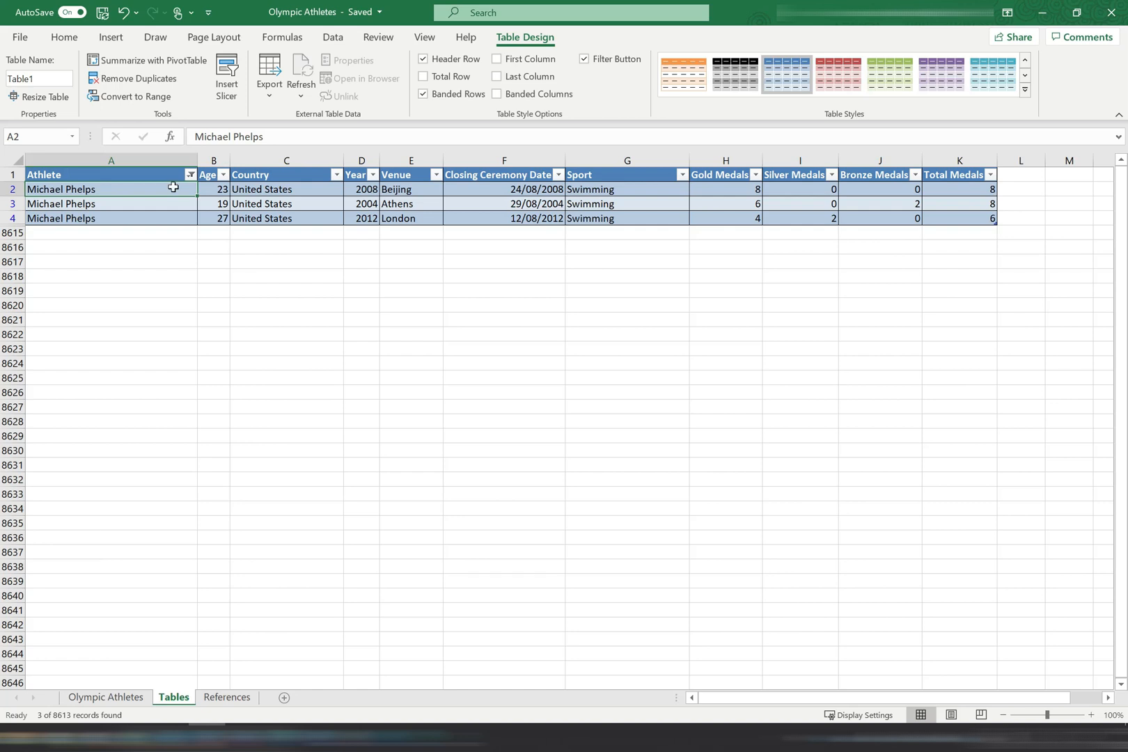
{"action": "left_click", "coordinate": [190, 174]}
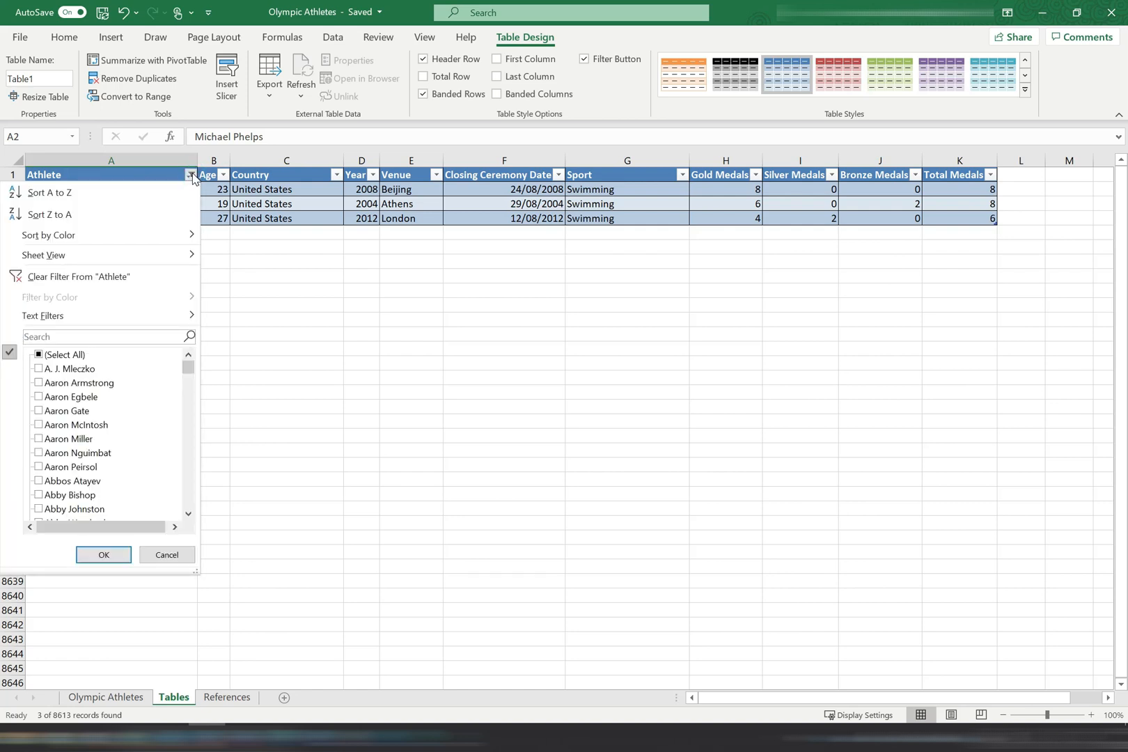
{"action": "left_click", "coordinate": [83, 277]}
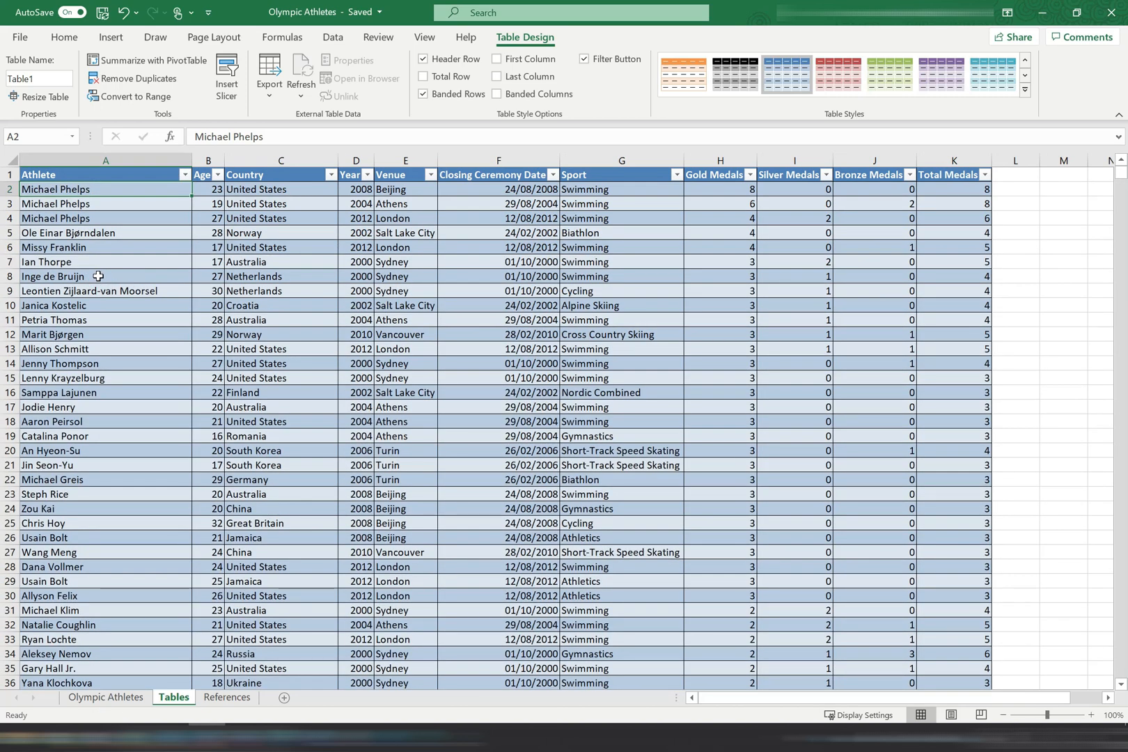
Examine the filter options of the Age and Closing Ceremony Date columns without applying any
{"action": "left_click", "coordinate": [218, 176]}
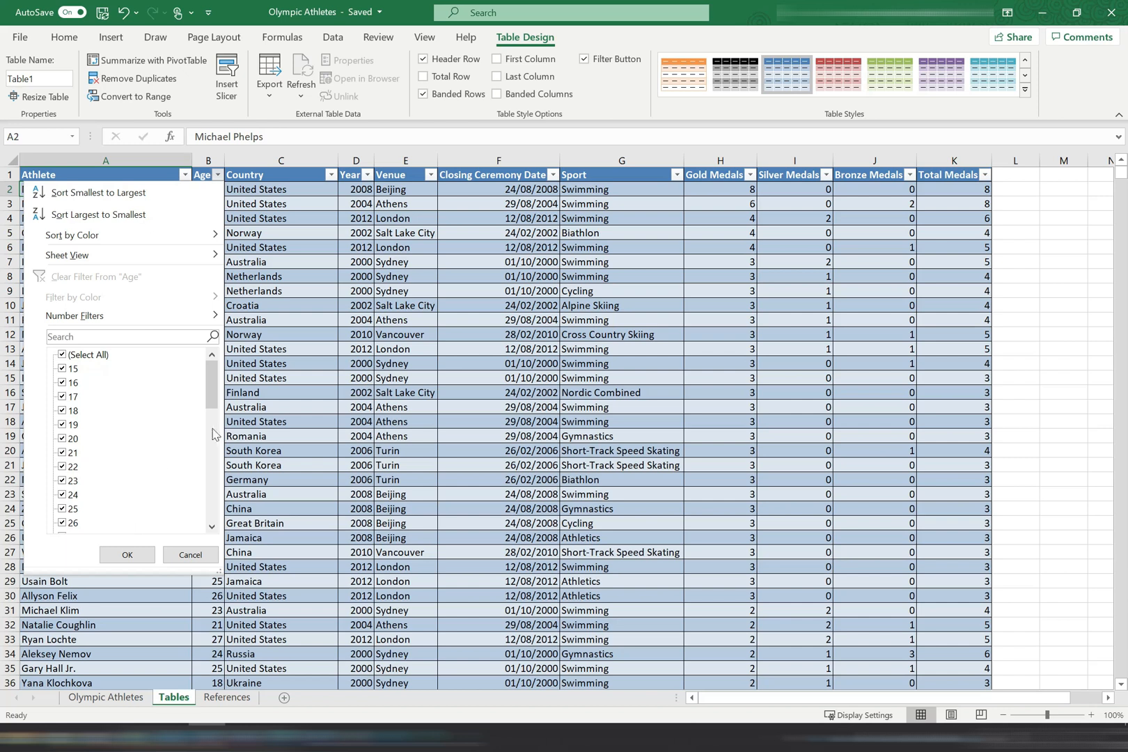
{"action": "left_click", "coordinate": [554, 178]}
{"action": "left_click", "coordinate": [554, 175]}
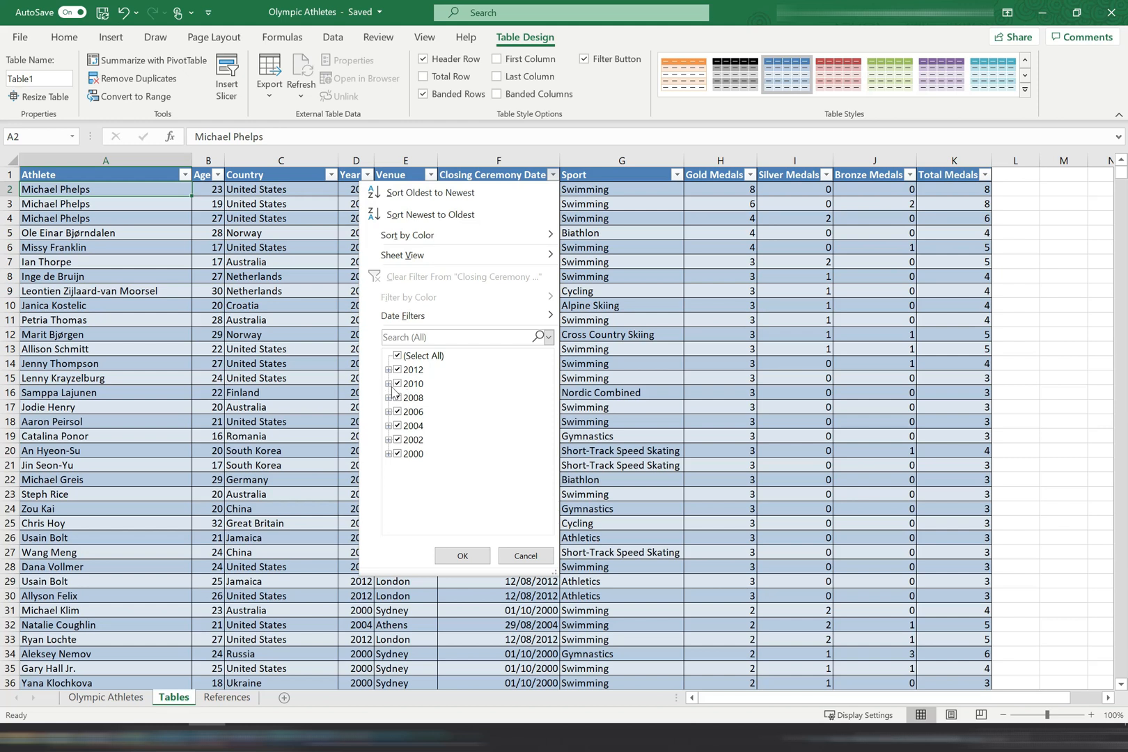
{"action": "left_click", "coordinate": [518, 557]}
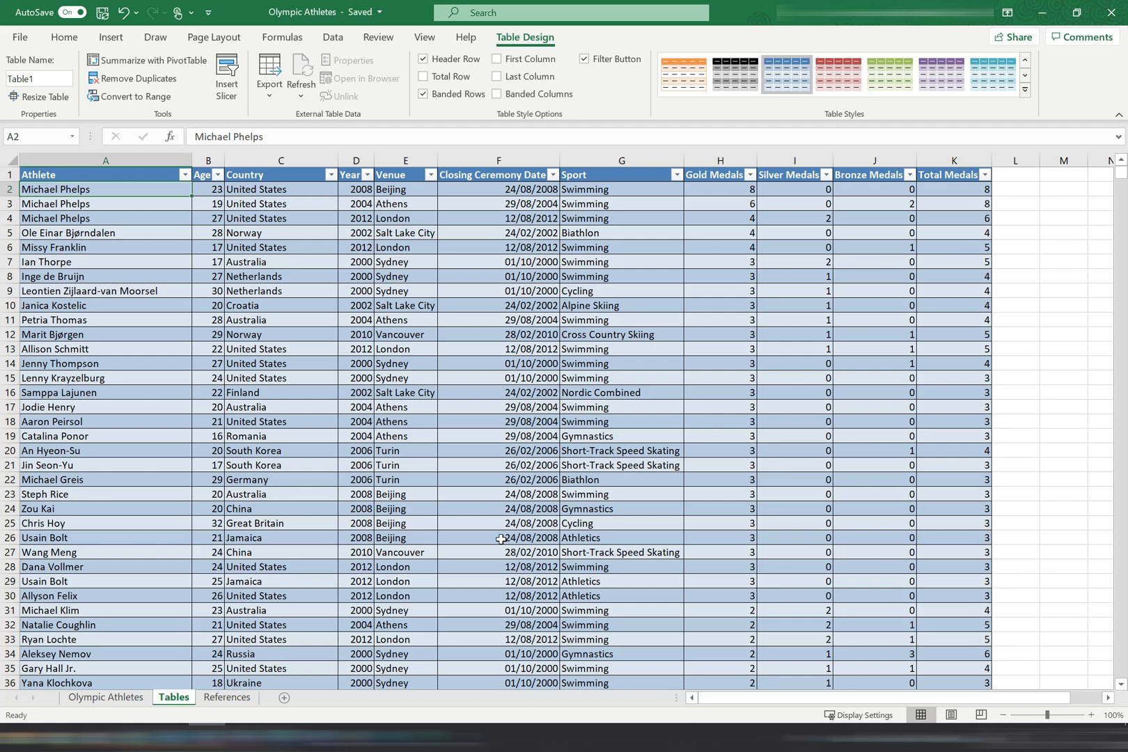
Move down through the athlete rows and examine the column headings along the way
{"action": "key", "text": "Down"}
{"action": "key", "text": "Down"}
{"action": "key", "text": "Down"}
{"action": "key", "text": "Down"}
{"action": "key", "text": "Down"}
{"action": "key", "text": "Down"}
{"action": "key", "text": "Down"}
{"action": "key", "text": "Down"}
{"action": "key", "text": "Down"}
{"action": "key", "text": "Down"}
{"action": "key", "text": "Down"}
{"action": "key", "text": "Down"}
{"action": "key", "text": "Down"}
{"action": "key", "text": "Down"}
{"action": "key", "text": "Down"}
{"action": "key", "text": "Down"}
{"action": "key", "text": "Down"}
{"action": "key", "text": "Down"}
{"action": "key", "text": "Down"}
{"action": "key", "text": "Down"}
{"action": "key", "text": "Down"}
{"action": "key", "text": "Down"}
{"action": "key", "text": "Down"}
{"action": "key", "text": "Down"}
{"action": "key", "text": "Down"}
{"action": "key", "text": "Down"}
{"action": "key", "text": "Down"}
{"action": "key", "text": "Down"}
{"action": "key", "text": "Down"}
{"action": "key", "text": "Down"}
{"action": "key", "text": "Down"}
{"action": "key", "text": "Down"}
{"action": "key", "text": "Down"}
{"action": "key", "text": "Down"}
{"action": "key", "text": "Down"}
{"action": "key", "text": "Down"}
{"action": "key", "text": "Down"}
{"action": "key", "text": "Down"}
{"action": "key", "text": "Down"}
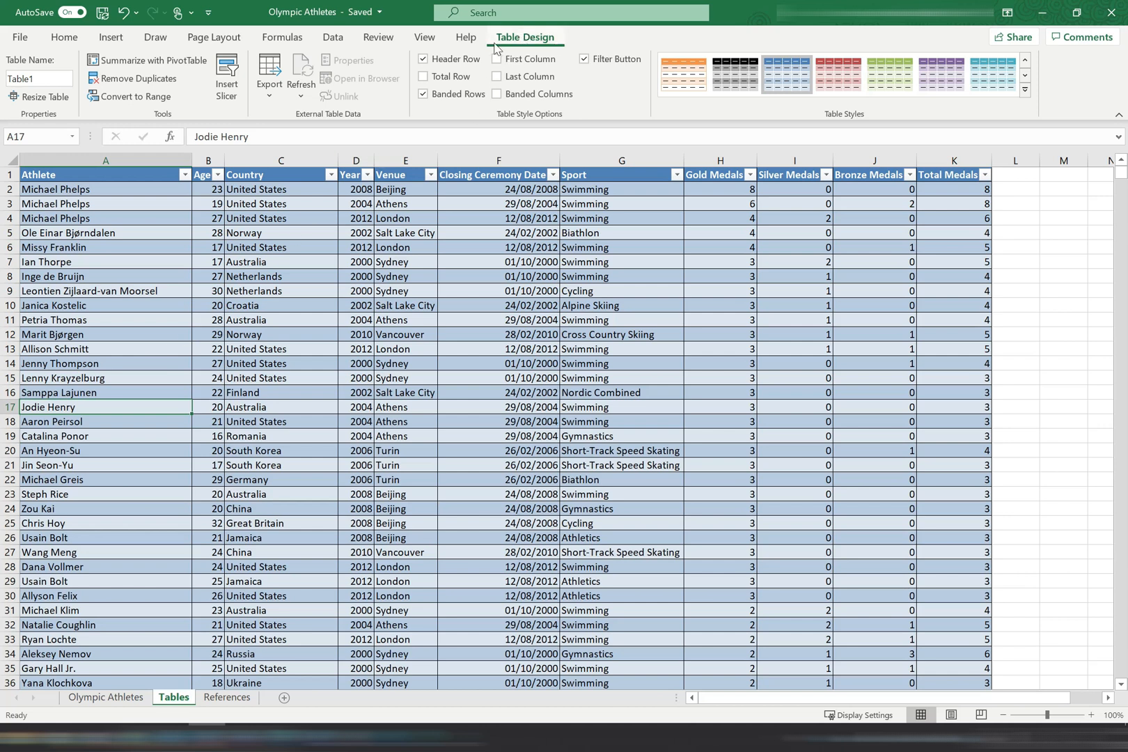
Add a total row to the table and set its Gold Medals cell to Sum
{"action": "left_click", "coordinate": [423, 80]}
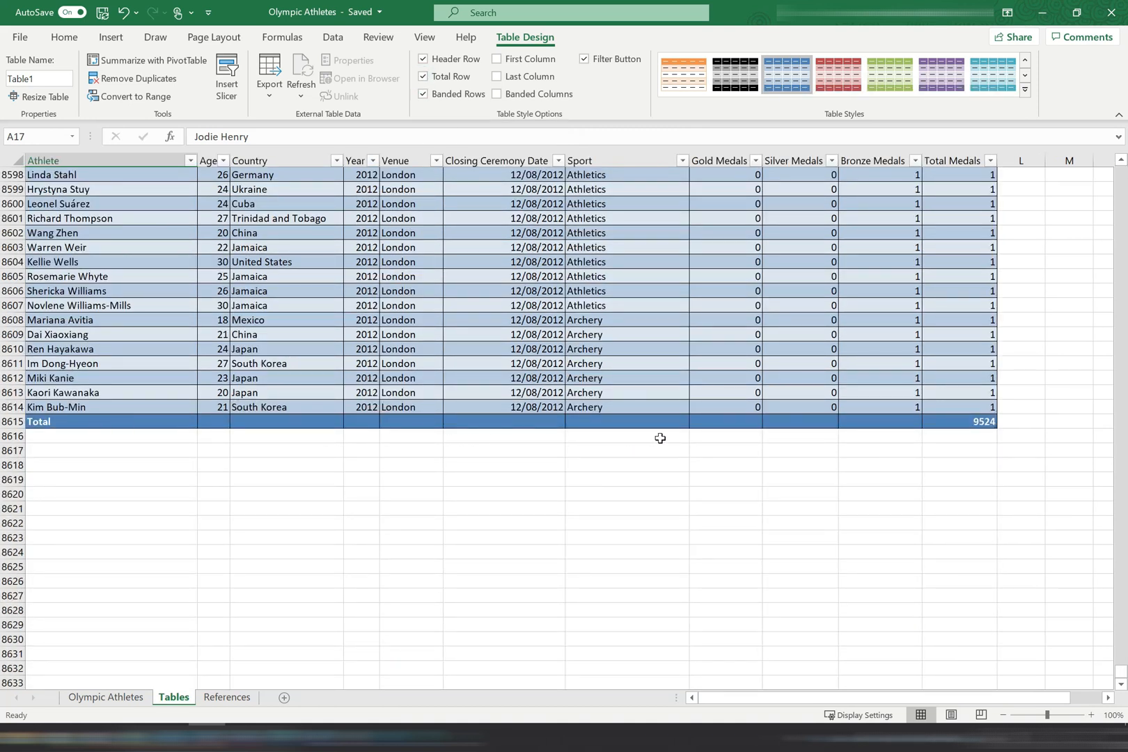
{"action": "left_click", "coordinate": [969, 422]}
{"action": "left_click", "coordinate": [890, 424]}
{"action": "left_click", "coordinate": [742, 422]}
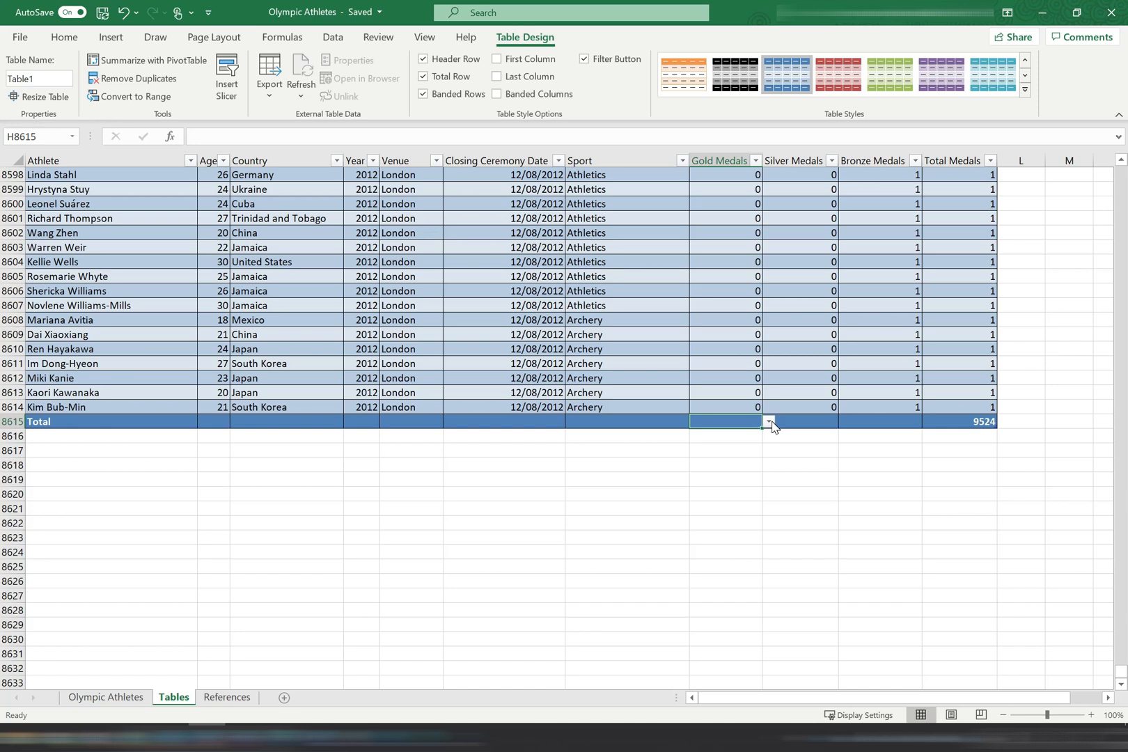
{"action": "left_click", "coordinate": [768, 421]}
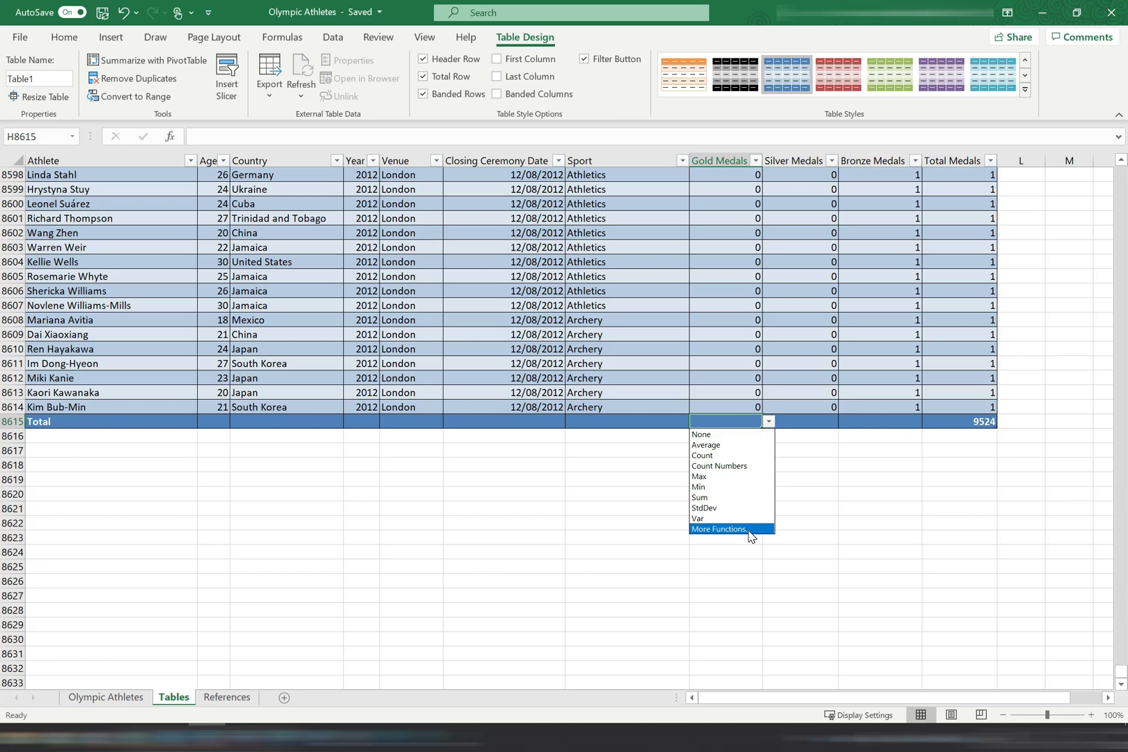
{"action": "left_click", "coordinate": [738, 497]}
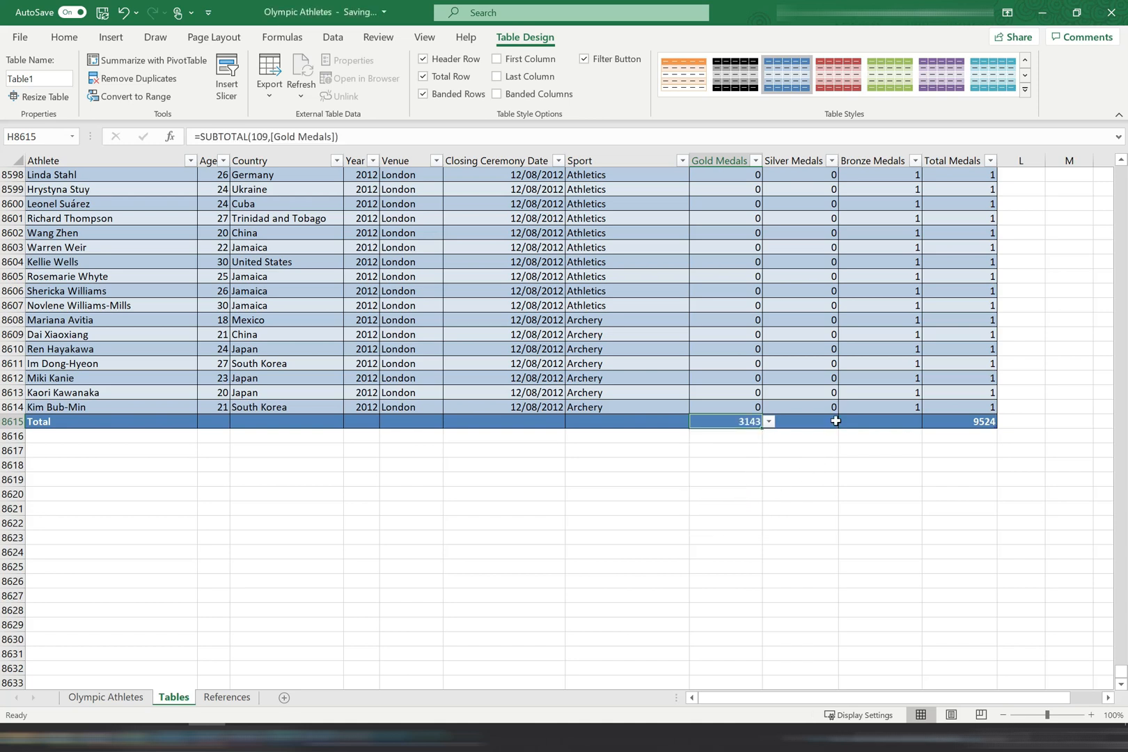
Try Average and Min in the total row's Age cell and finally set it to Max
{"action": "left_click", "coordinate": [214, 421]}
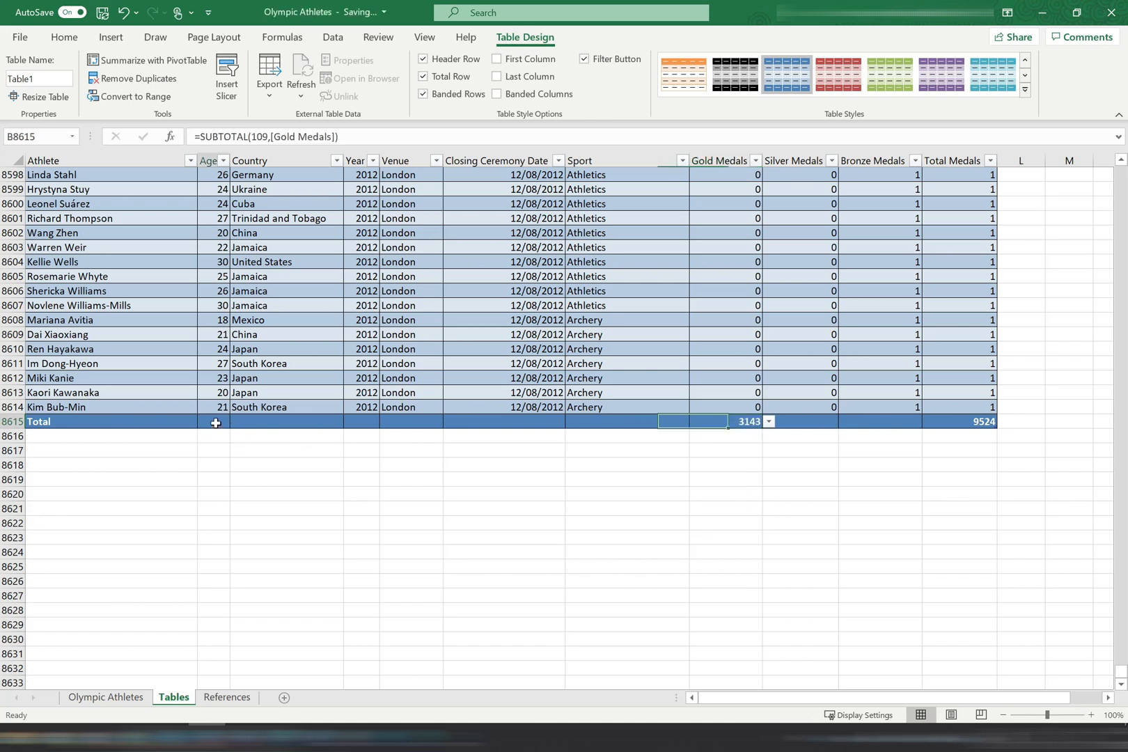
{"action": "left_click", "coordinate": [237, 423]}
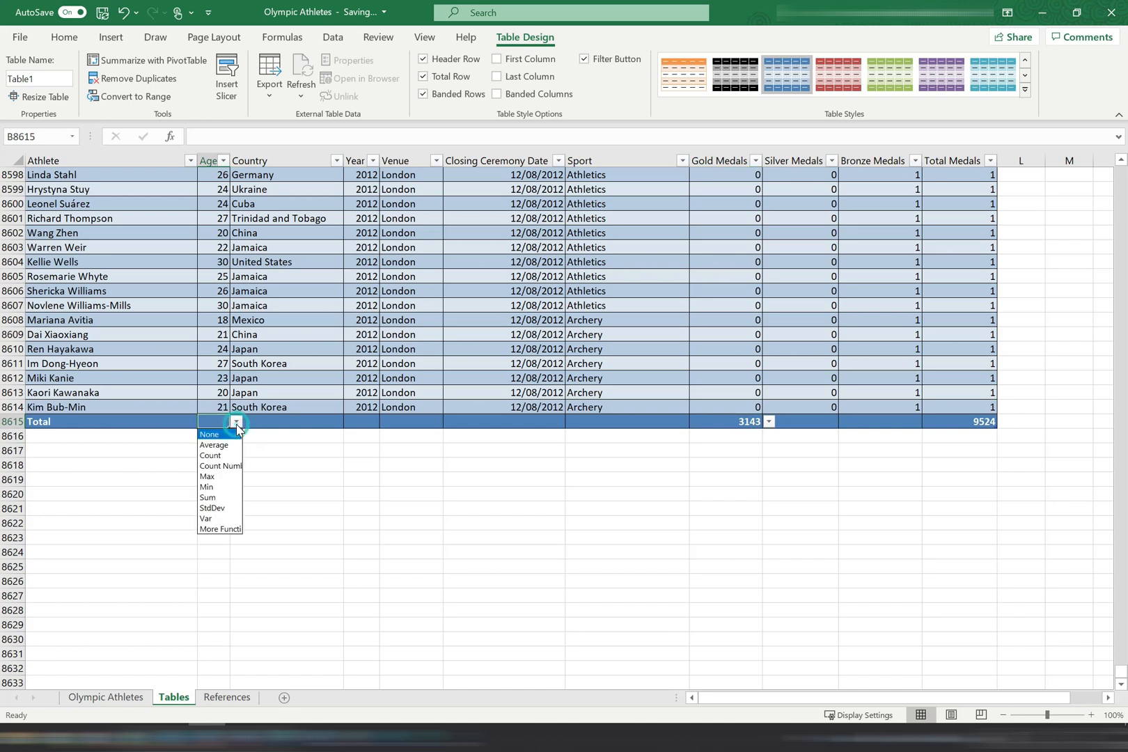
{"action": "left_click", "coordinate": [214, 445]}
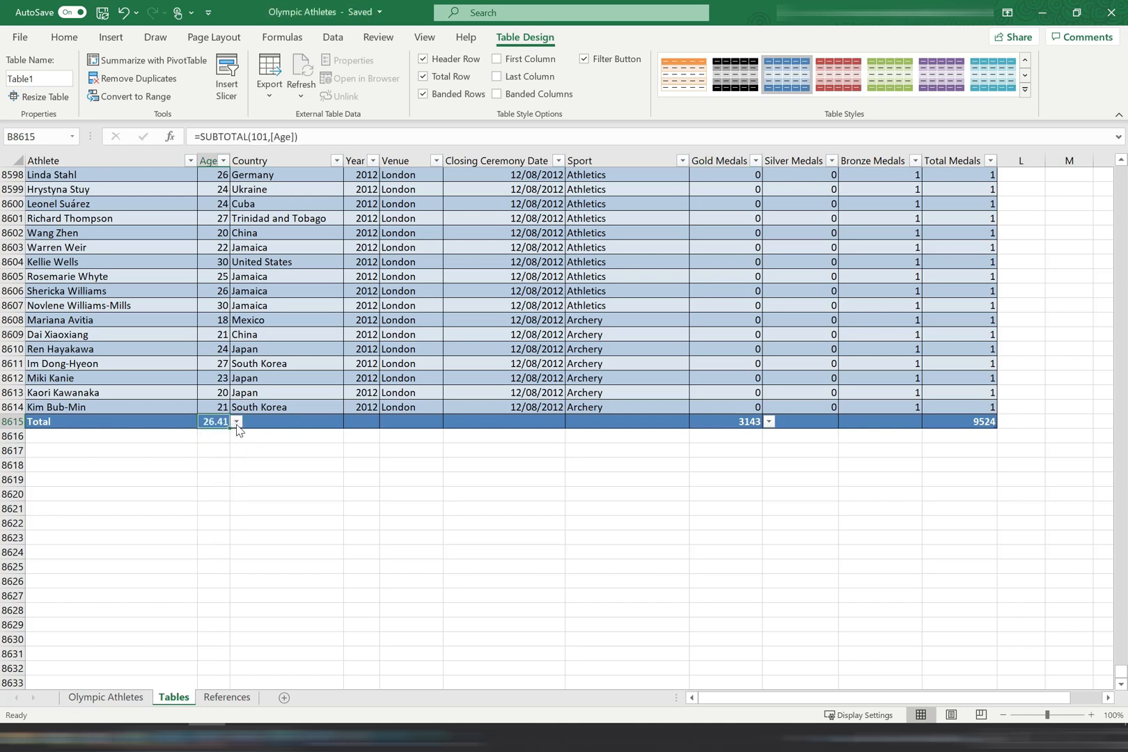
{"action": "left_click", "coordinate": [237, 422]}
{"action": "left_click", "coordinate": [224, 487]}
{"action": "left_click", "coordinate": [237, 422]}
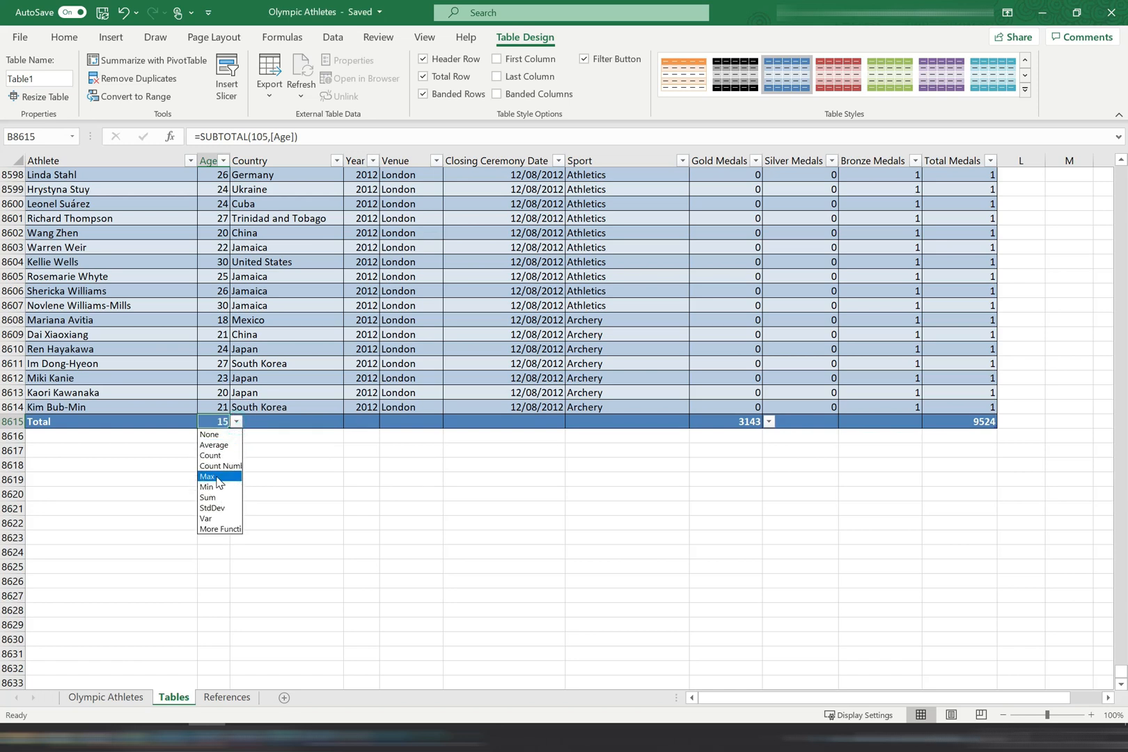
{"action": "left_click", "coordinate": [219, 477]}
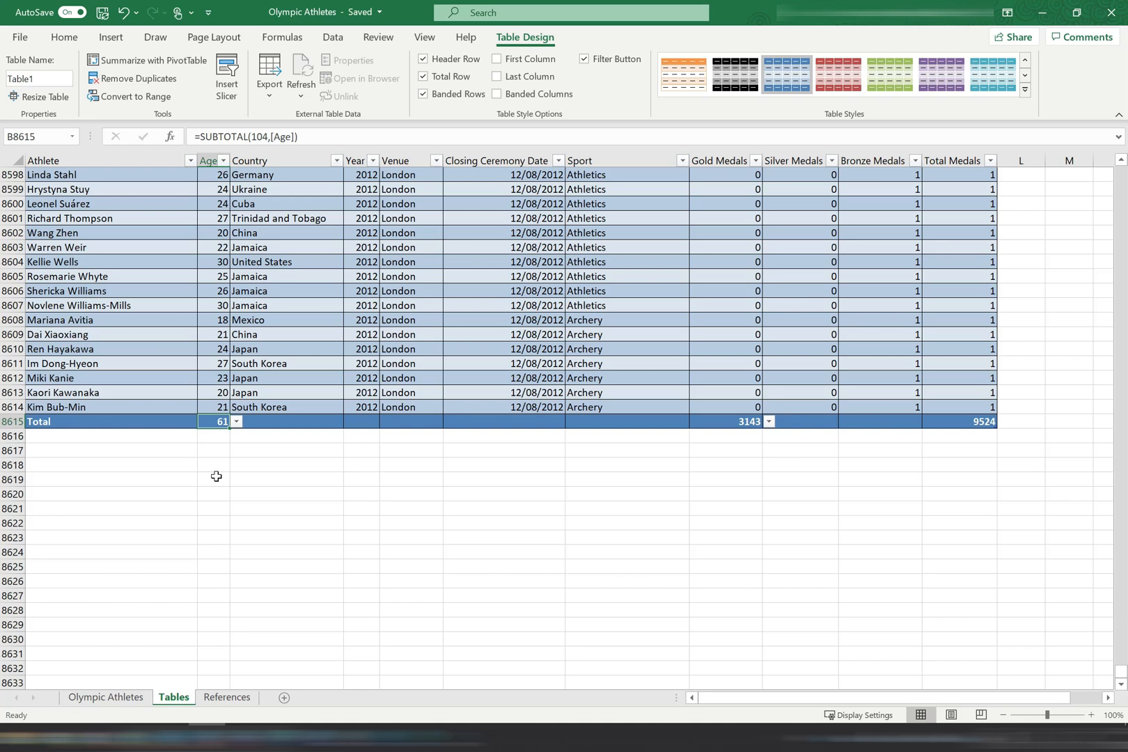
Enter a new athlete's full name in the cell below the total row and extend the table by one row to include it
{"action": "left_click", "coordinate": [161, 439]}
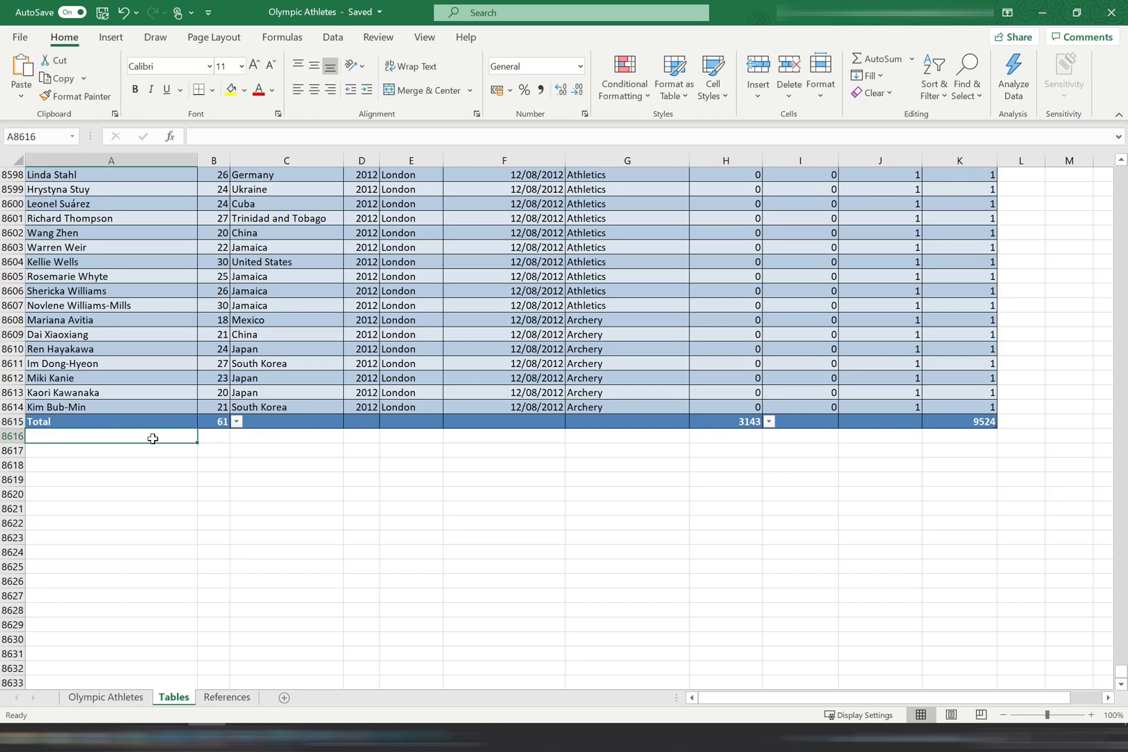
{"action": "type", "text": "John Smith"}
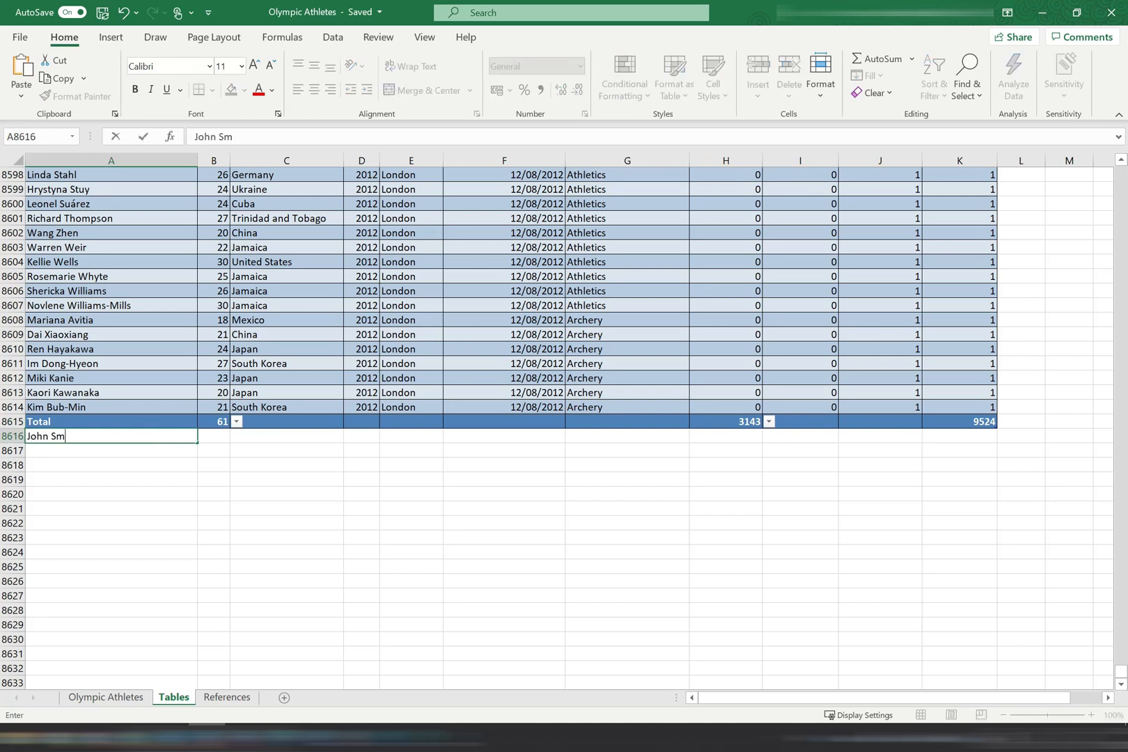
{"action": "key", "text": "Tab"}
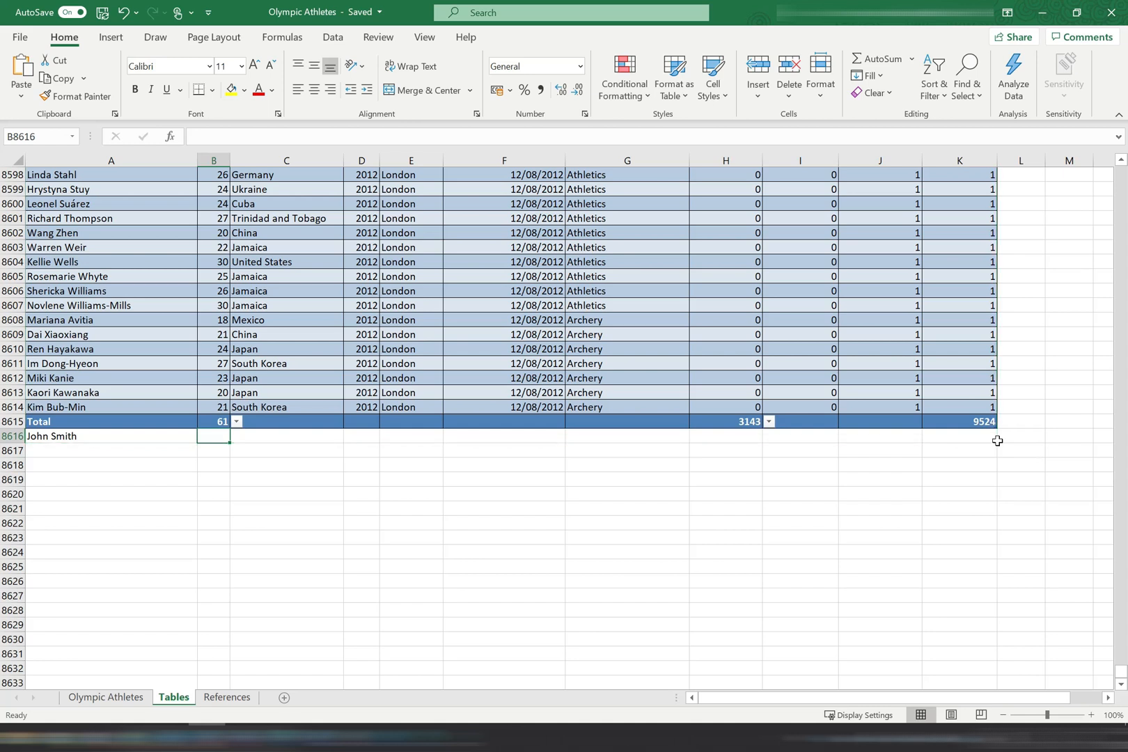
{"action": "left_click_drag", "start_coordinate": [997, 441], "coordinate": [996, 440]}
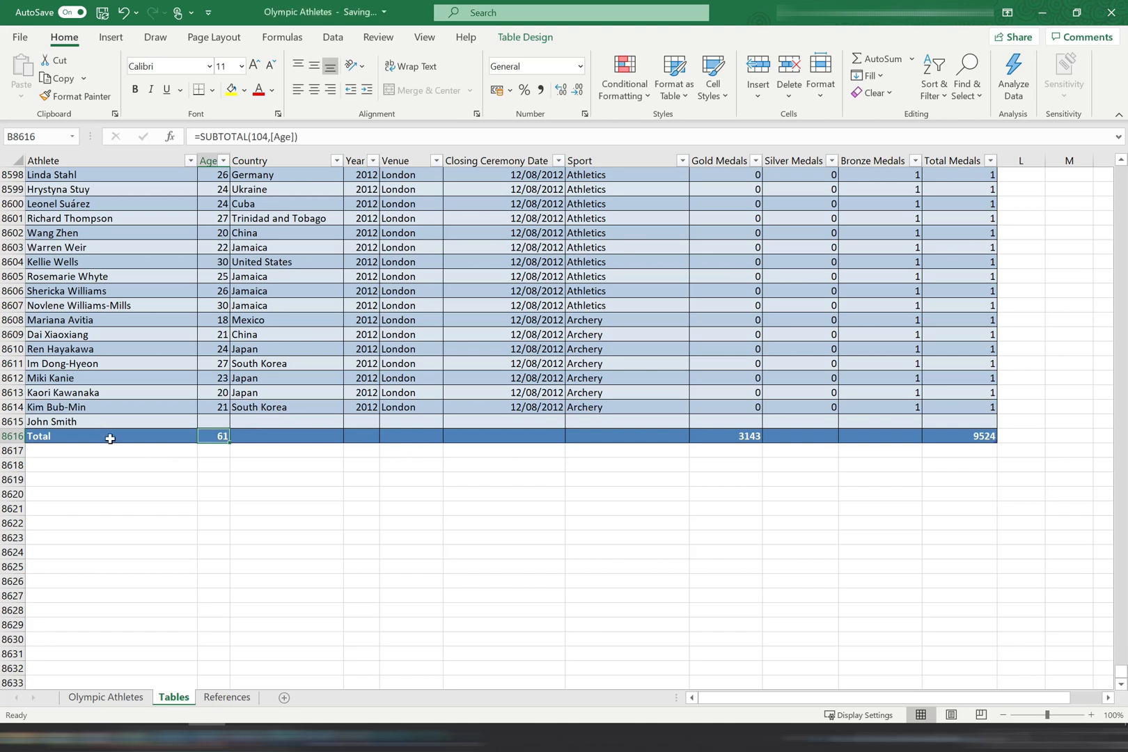
Set the new athlete's Gold Medals value to 10
{"action": "left_click", "coordinate": [737, 418]}
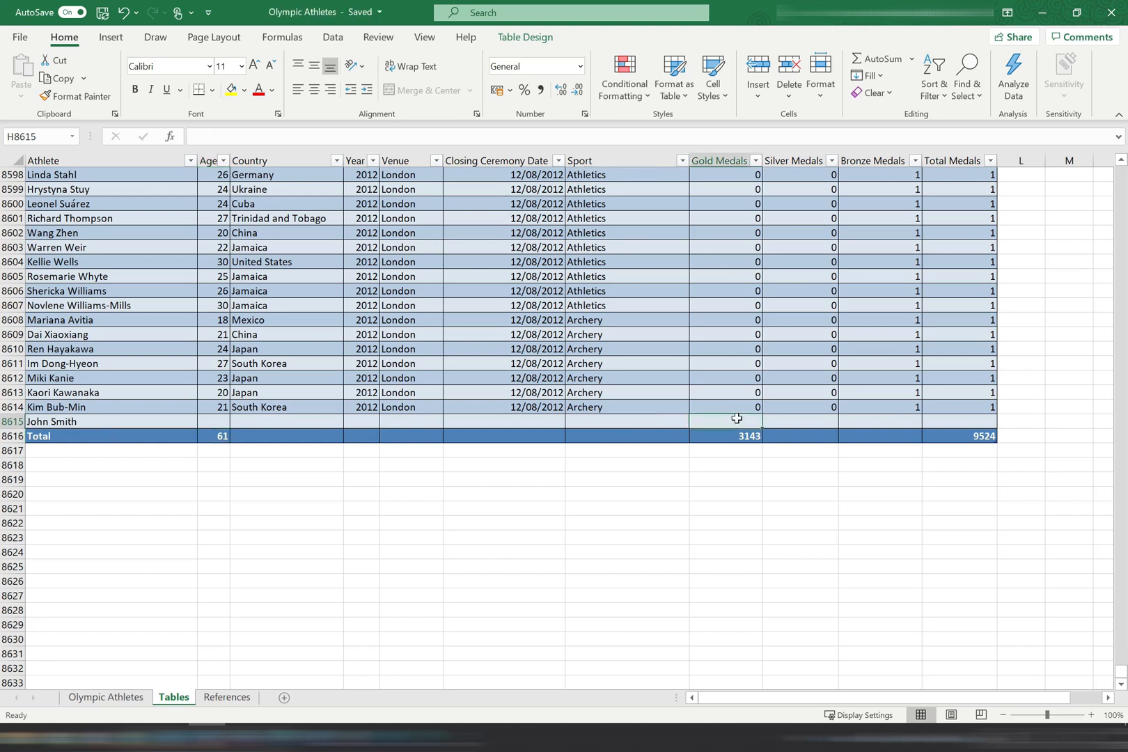
{"action": "type", "text": "10"}
{"action": "key", "text": "Return"}
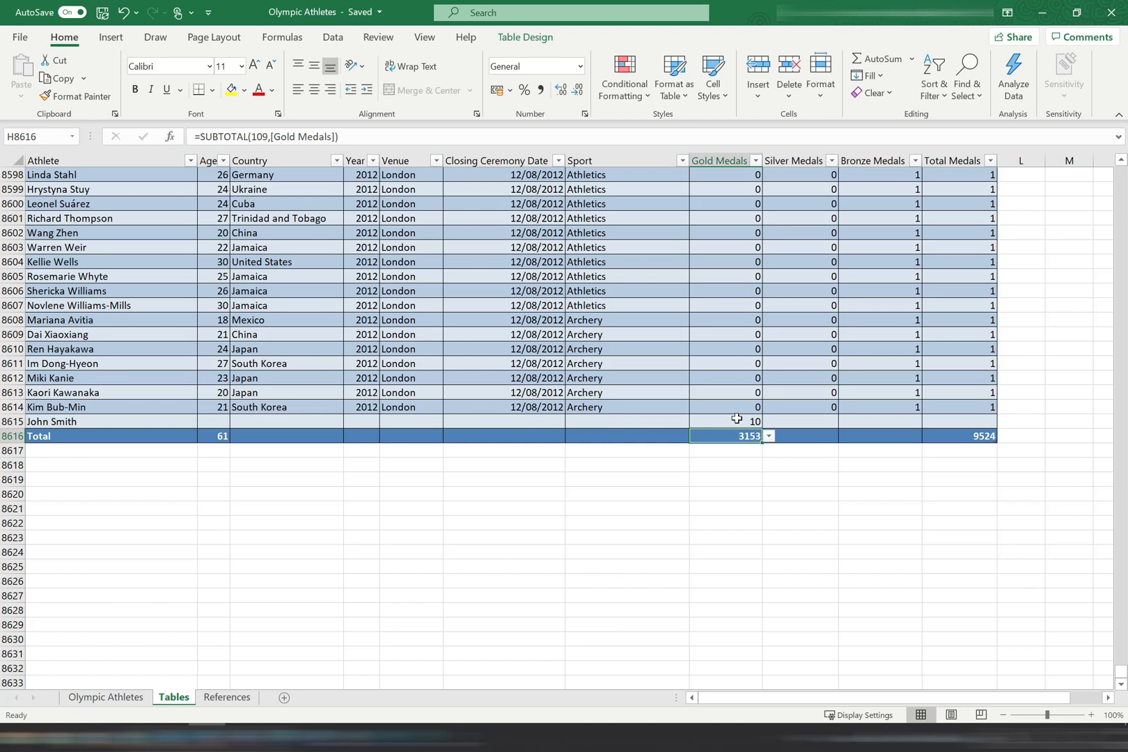
Undo the gold medals entry, the table extension and the new athlete's name
{"action": "key", "text": "ctrl+z"}
{"action": "key", "text": "ctrl+z"}
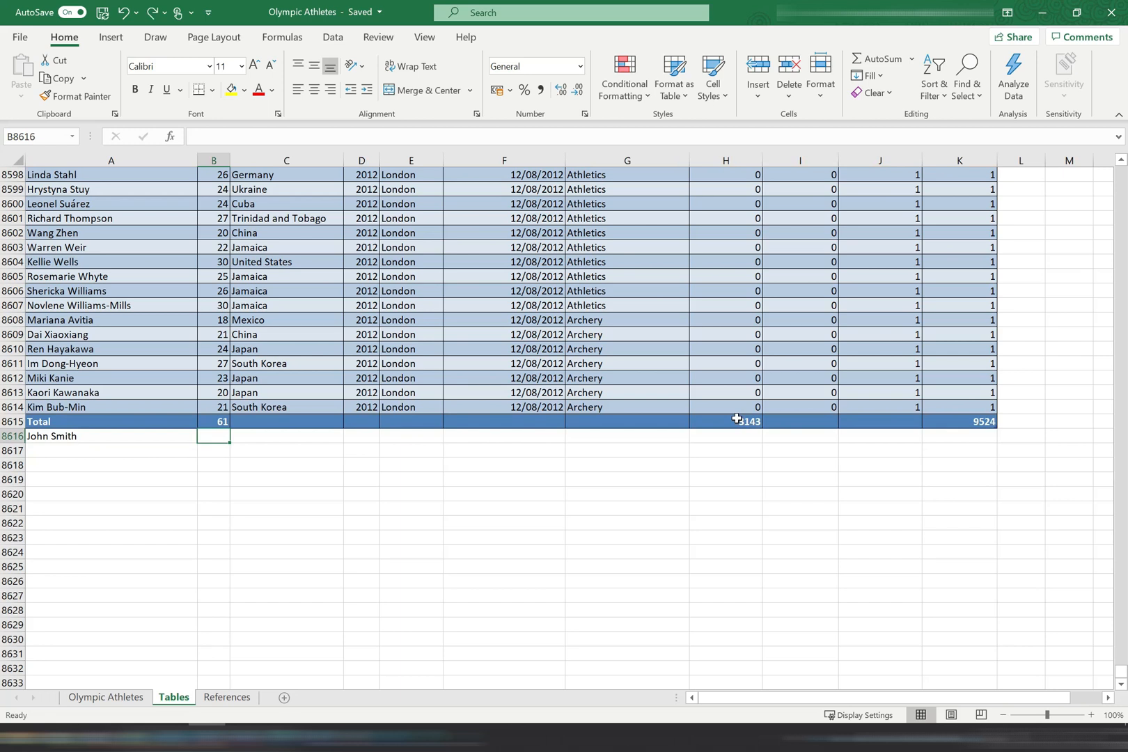
{"action": "key", "text": "ctrl+z"}
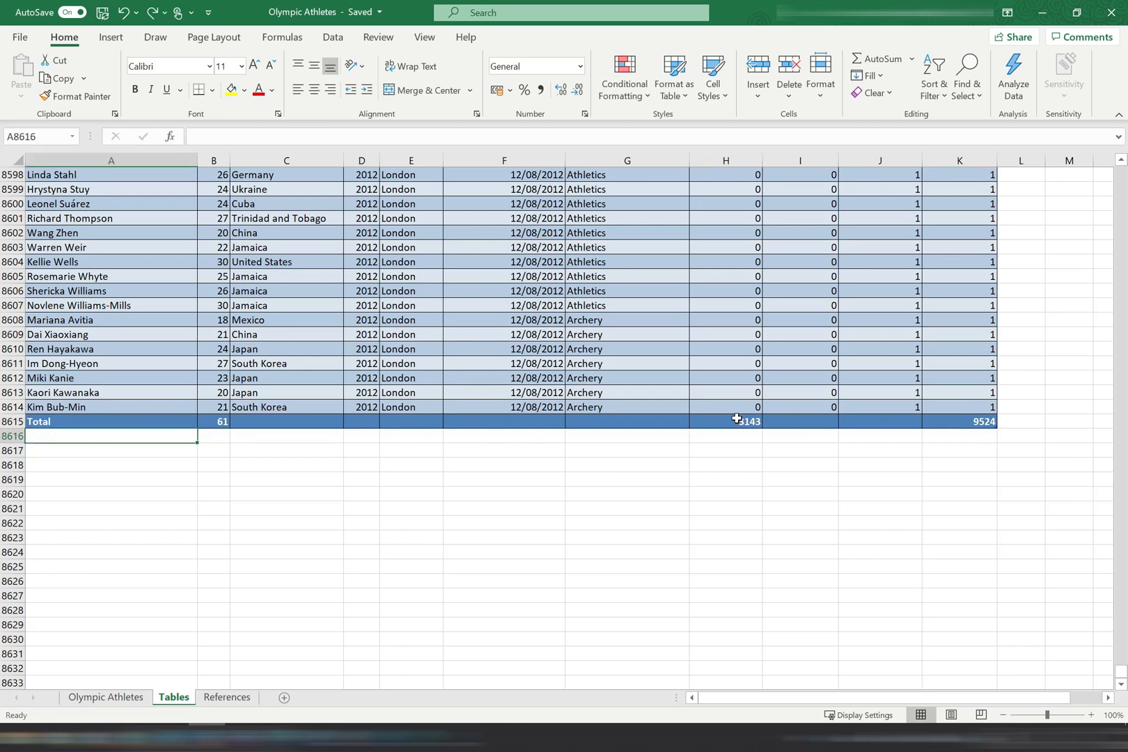
Remove the total row from the athletes table
{"action": "left_click", "coordinate": [165, 267]}
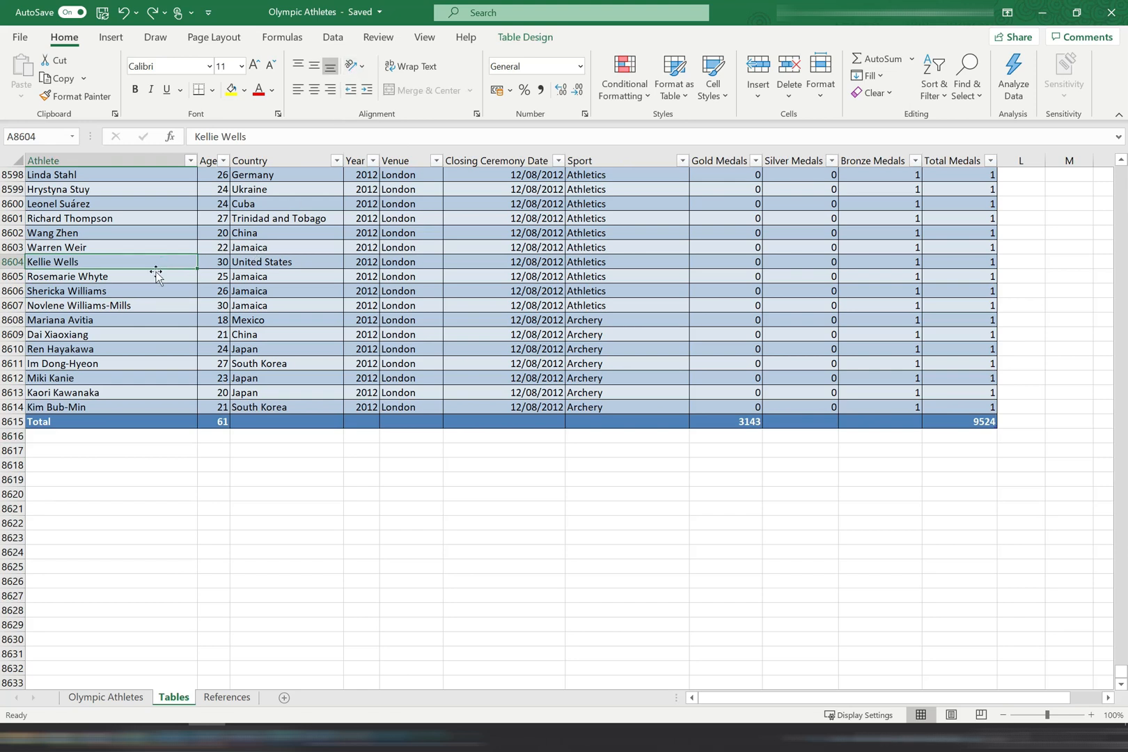
{"action": "left_click", "coordinate": [523, 38]}
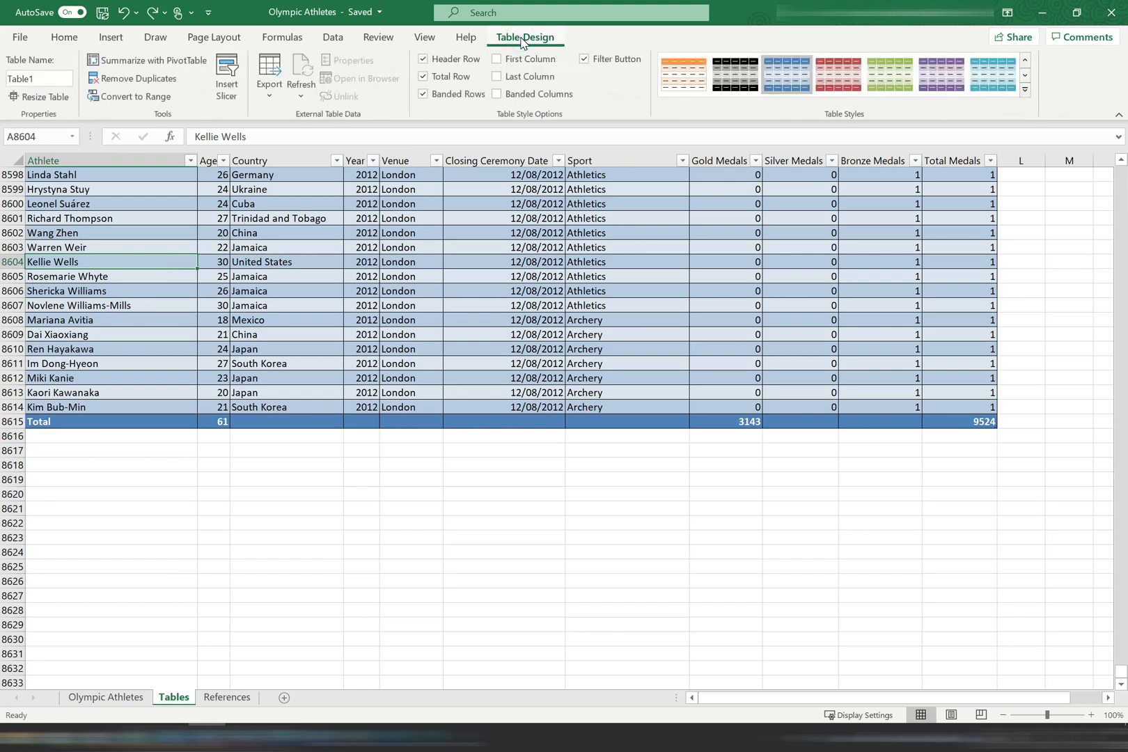
{"action": "left_click", "coordinate": [423, 77]}
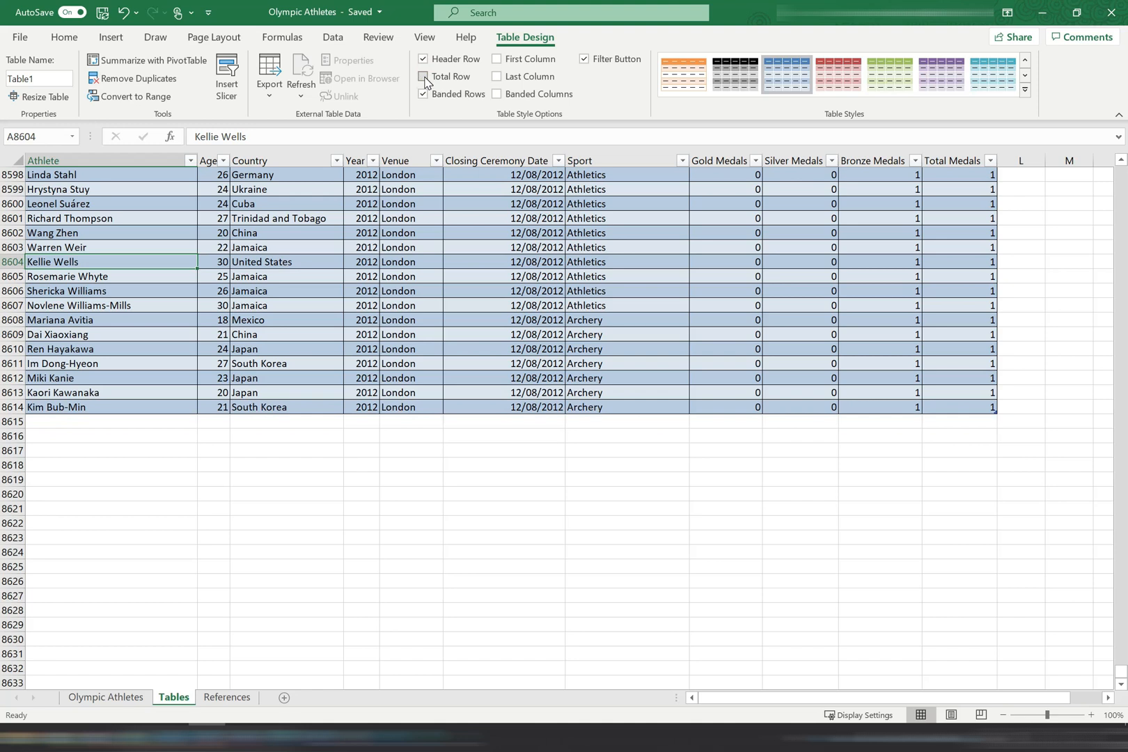
Add a record directly beneath the table's last row by entering a new athlete's full name in A8615
{"action": "left_click", "coordinate": [114, 419]}
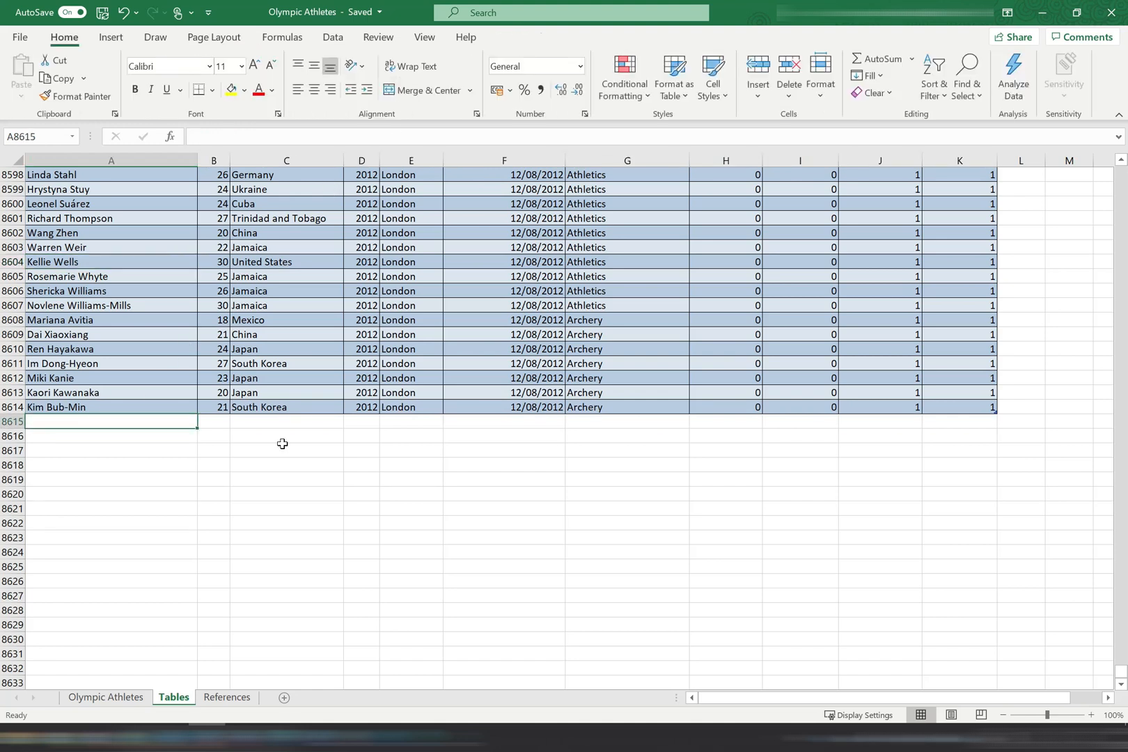
{"action": "type", "text": "John Smit"}
{"action": "type", "text": "h"}
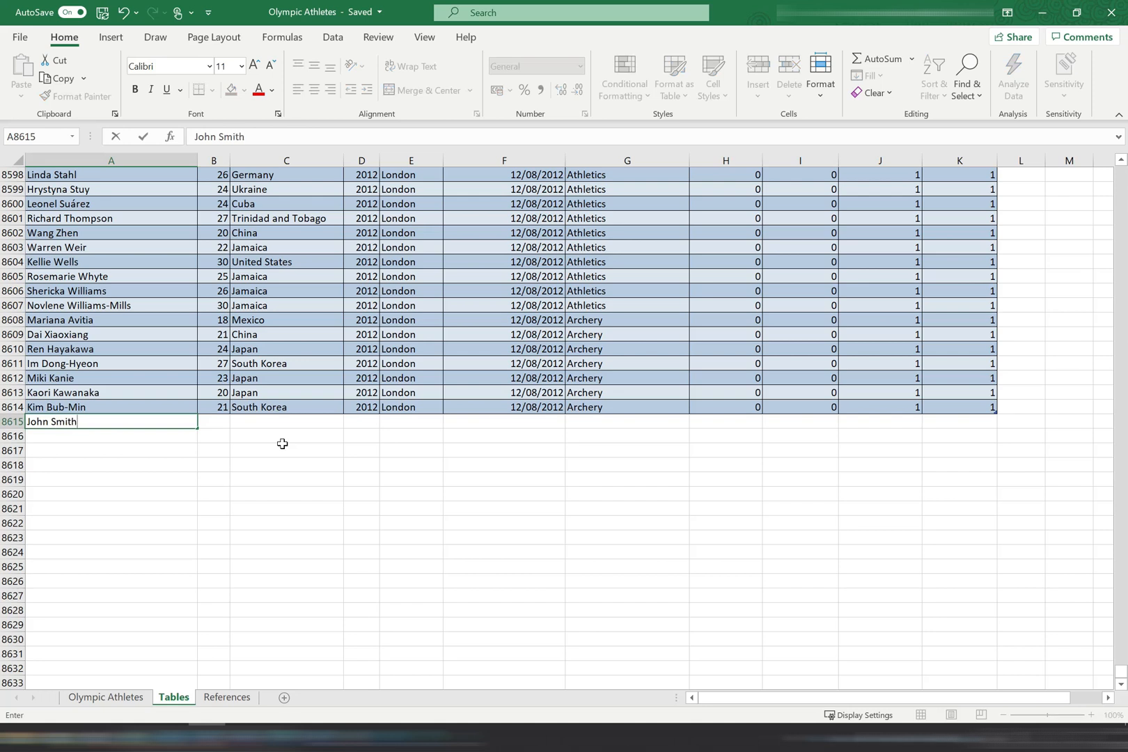
{"action": "key", "text": "Tab"}
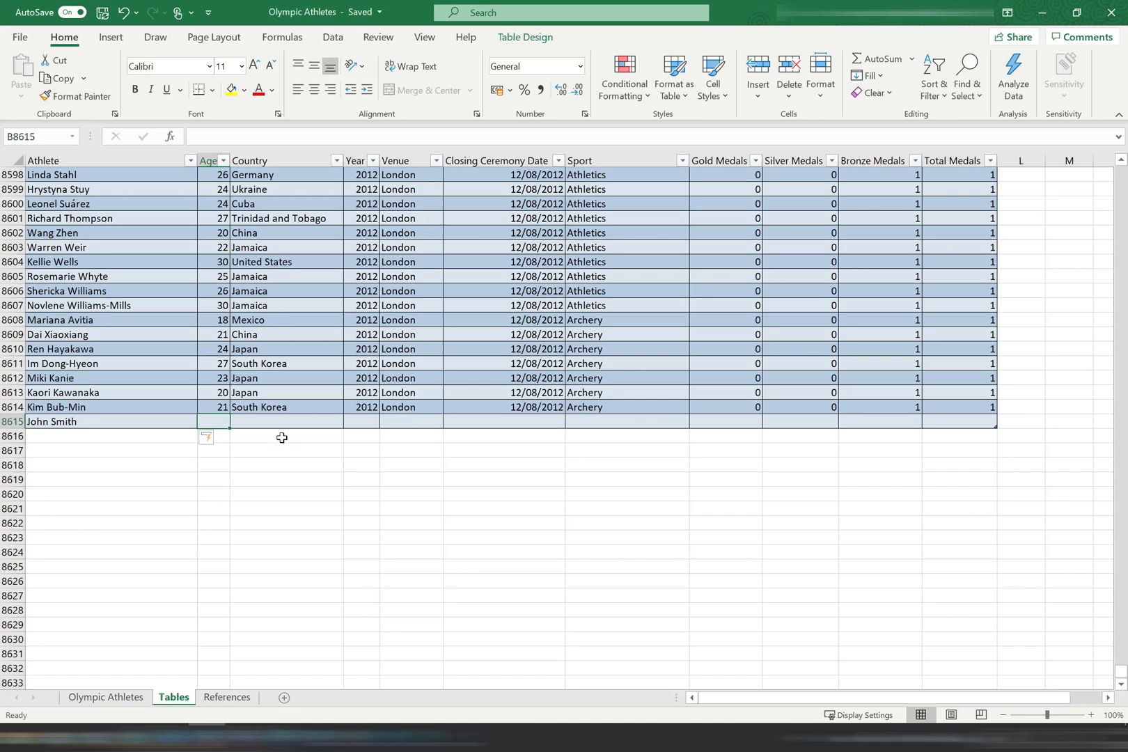
Try adding a column headed "new column" in L1 beside Total Medals and undo the addition
{"action": "key", "text": "Up"}
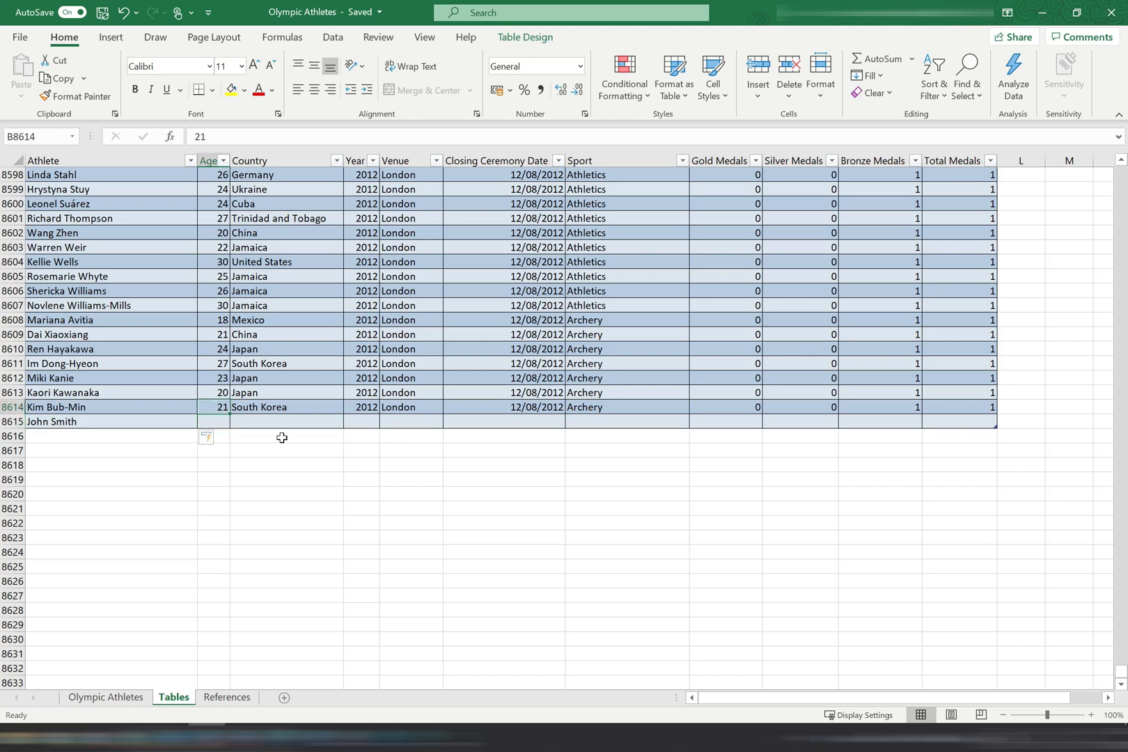
{"action": "key", "text": "ctrl+Up"}
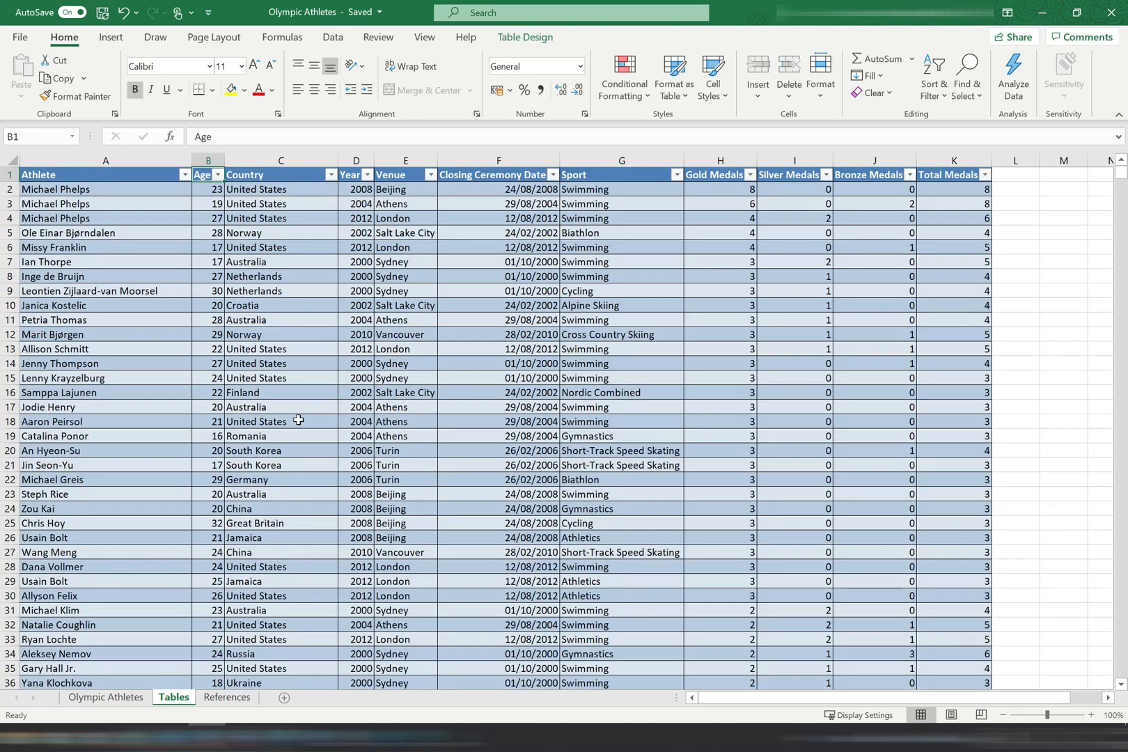
{"action": "left_click", "coordinate": [1015, 176]}
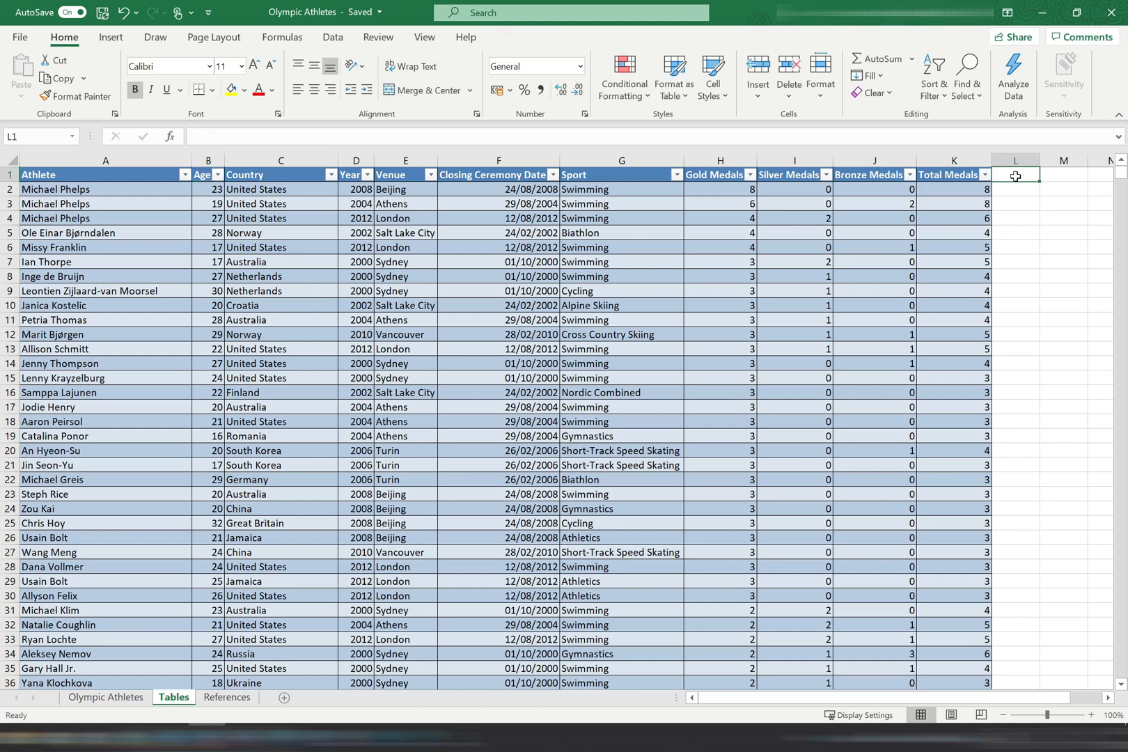
{"action": "type", "text": "new column"}
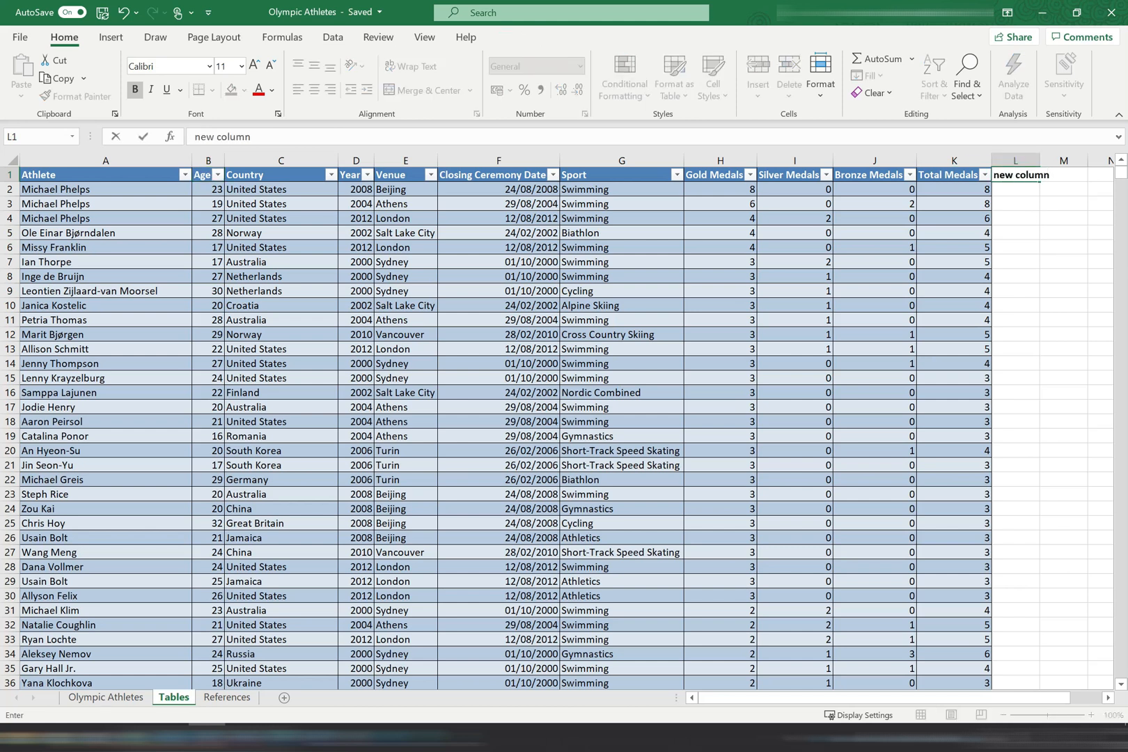
{"action": "key", "text": "Return"}
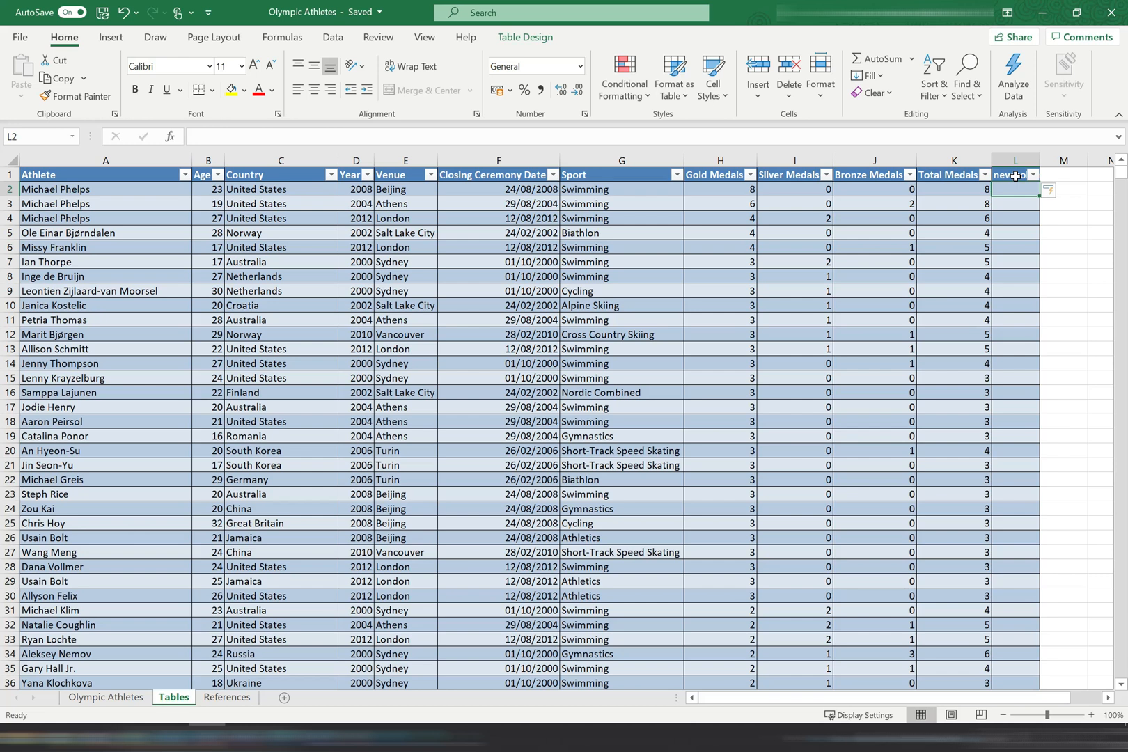
{"action": "key", "text": "ctrl+z"}
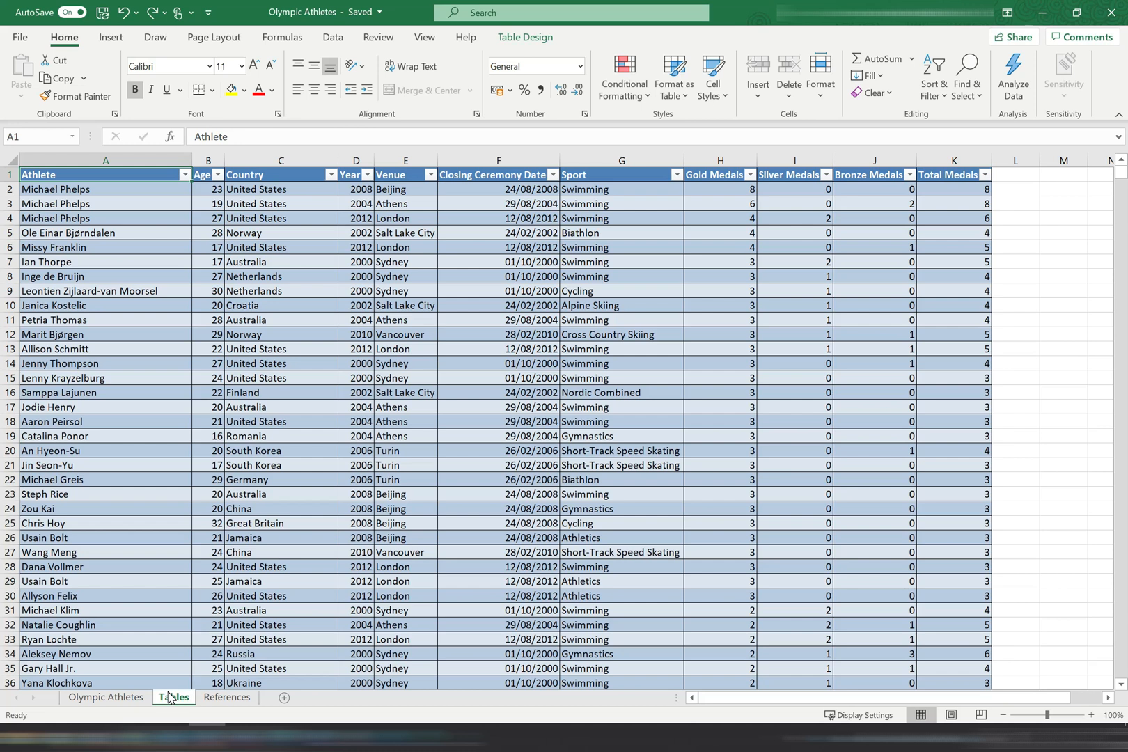
Rename the table as Athletes
{"action": "left_click", "coordinate": [523, 38]}
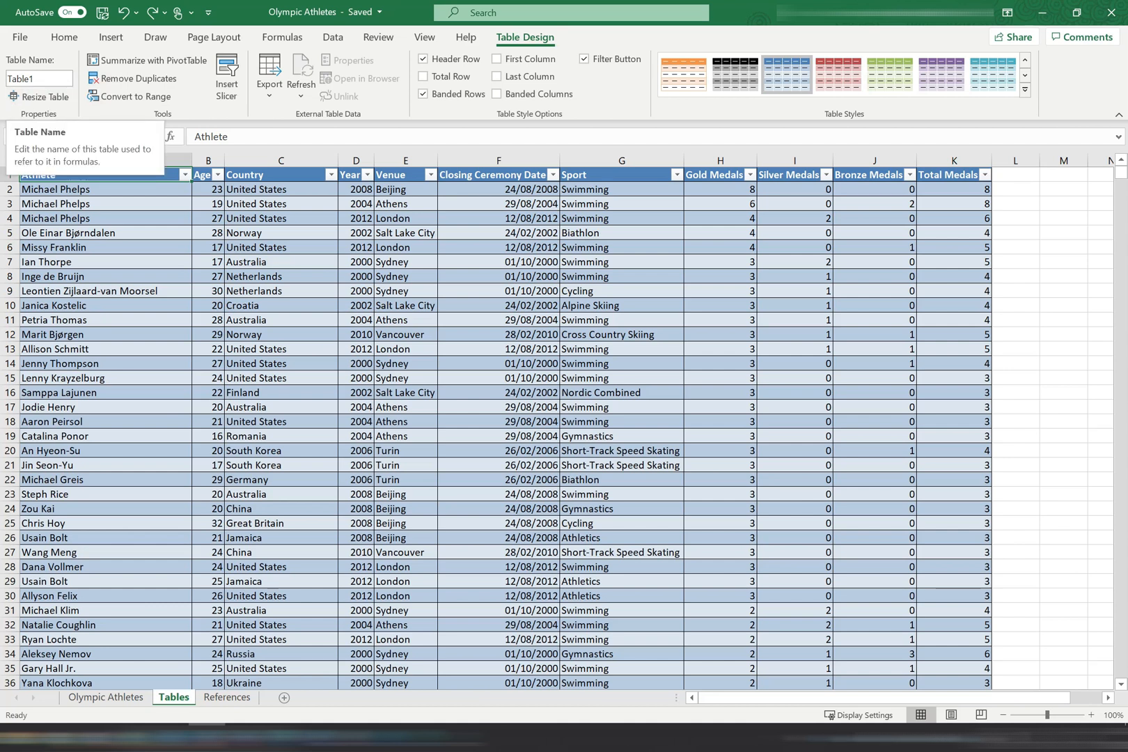
{"action": "left_click", "coordinate": [44, 82]}
{"action": "type", "text": "Athletes"}
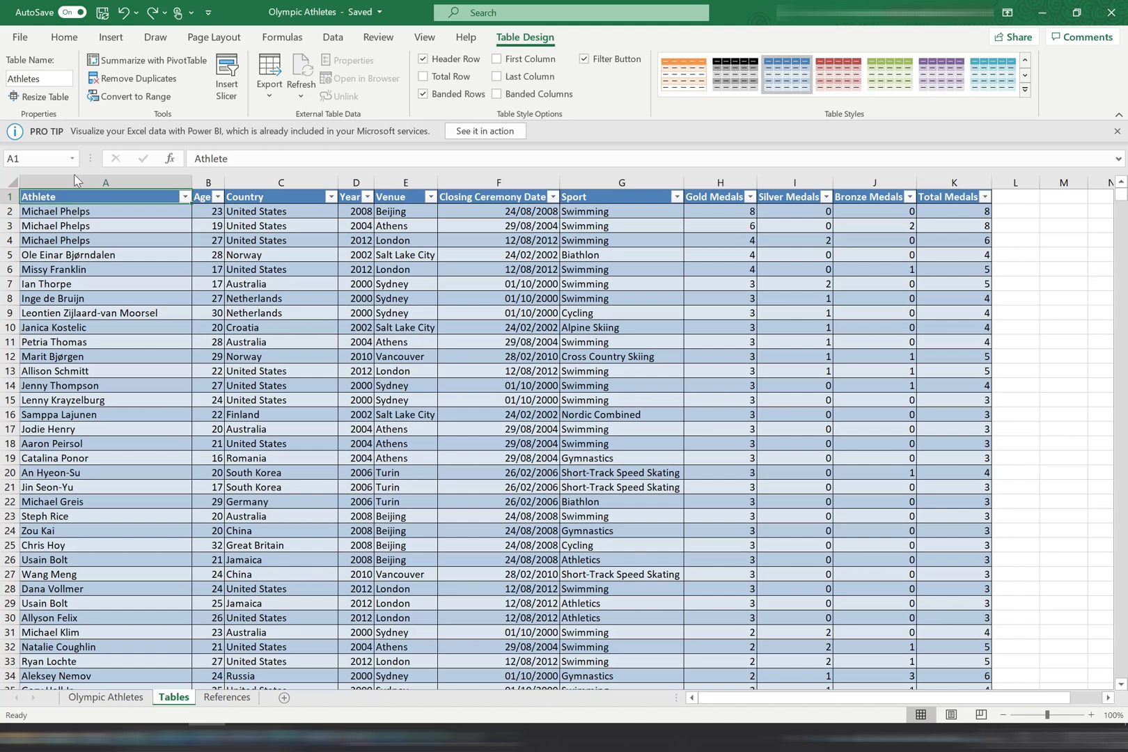
List the distinct venues in cell A1 of the References sheet with the formula =UNIQUE(Athletes[Venue])
{"action": "left_click", "coordinate": [224, 698]}
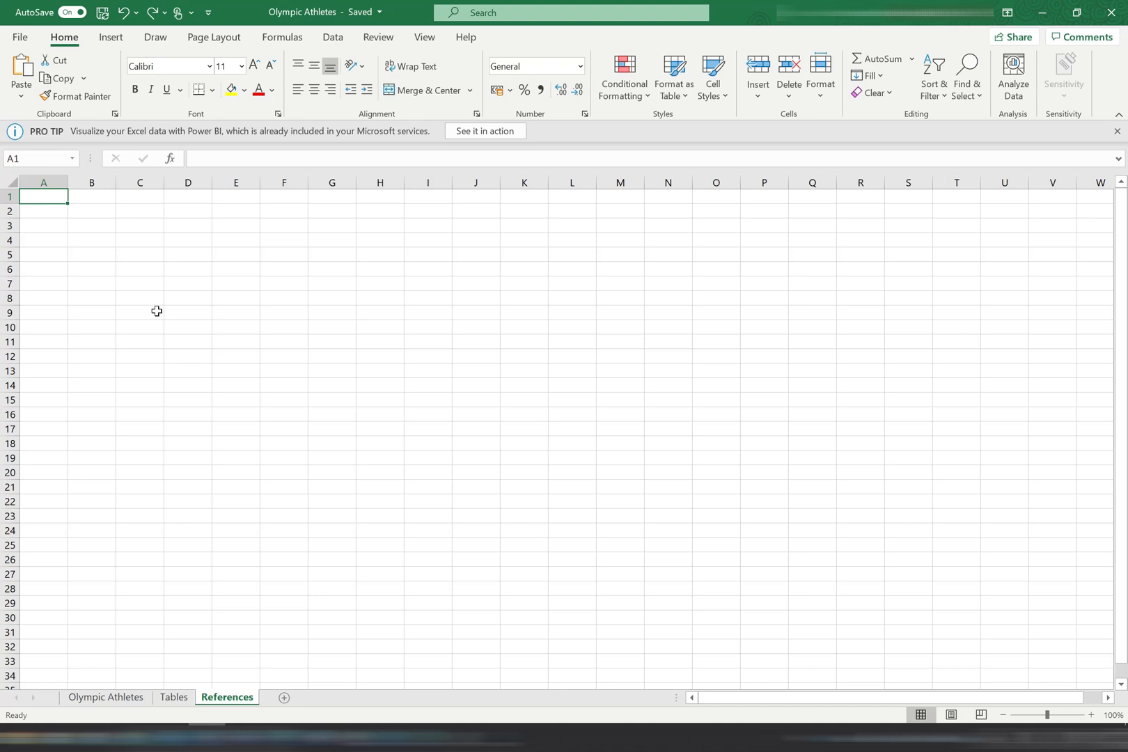
{"action": "type", "text": "="}
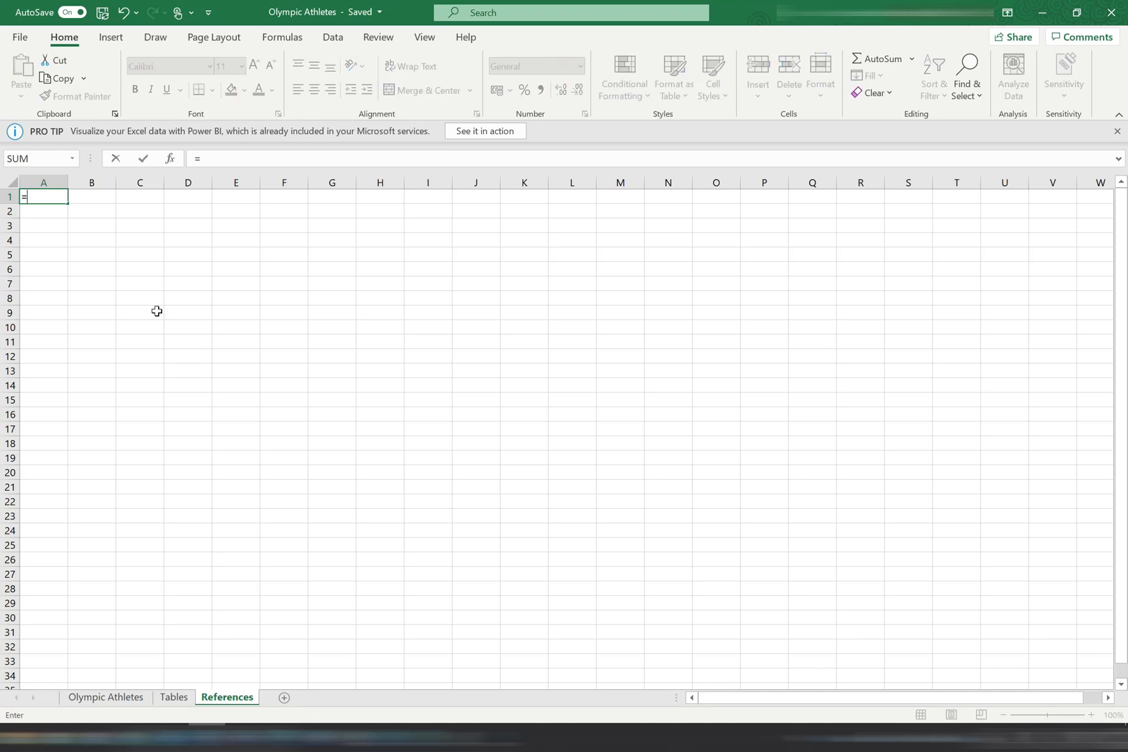
{"action": "type", "text": "UNI"}
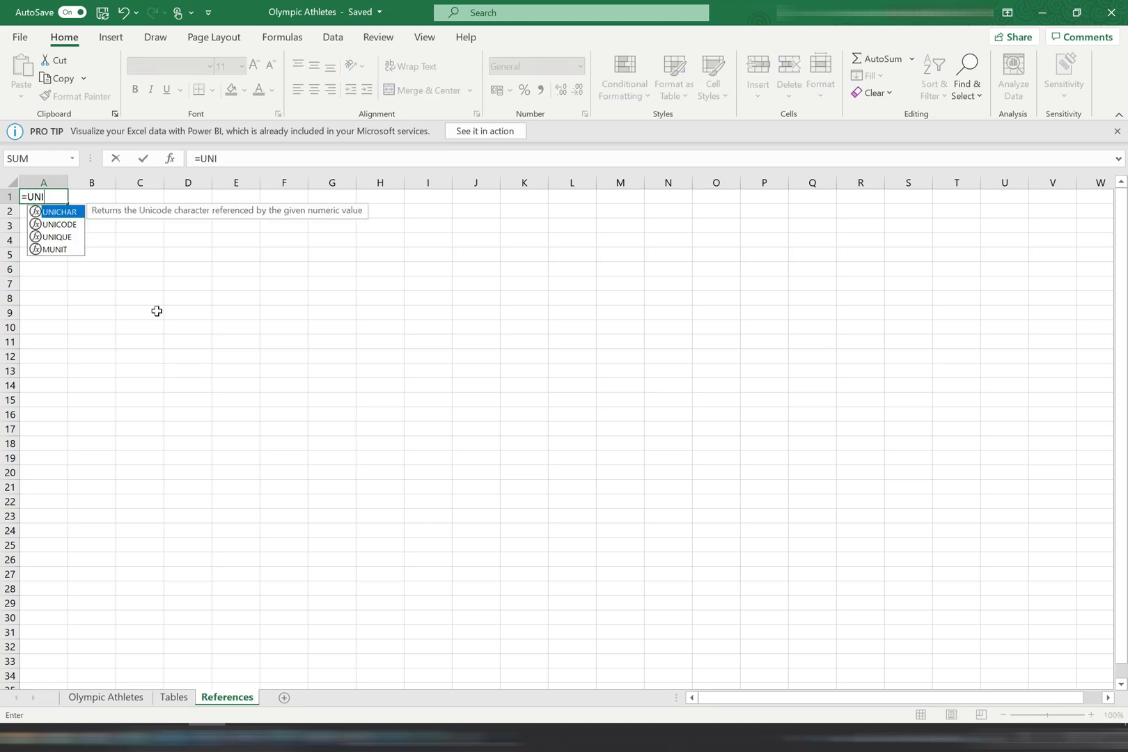
{"action": "type", "text": "QUE"}
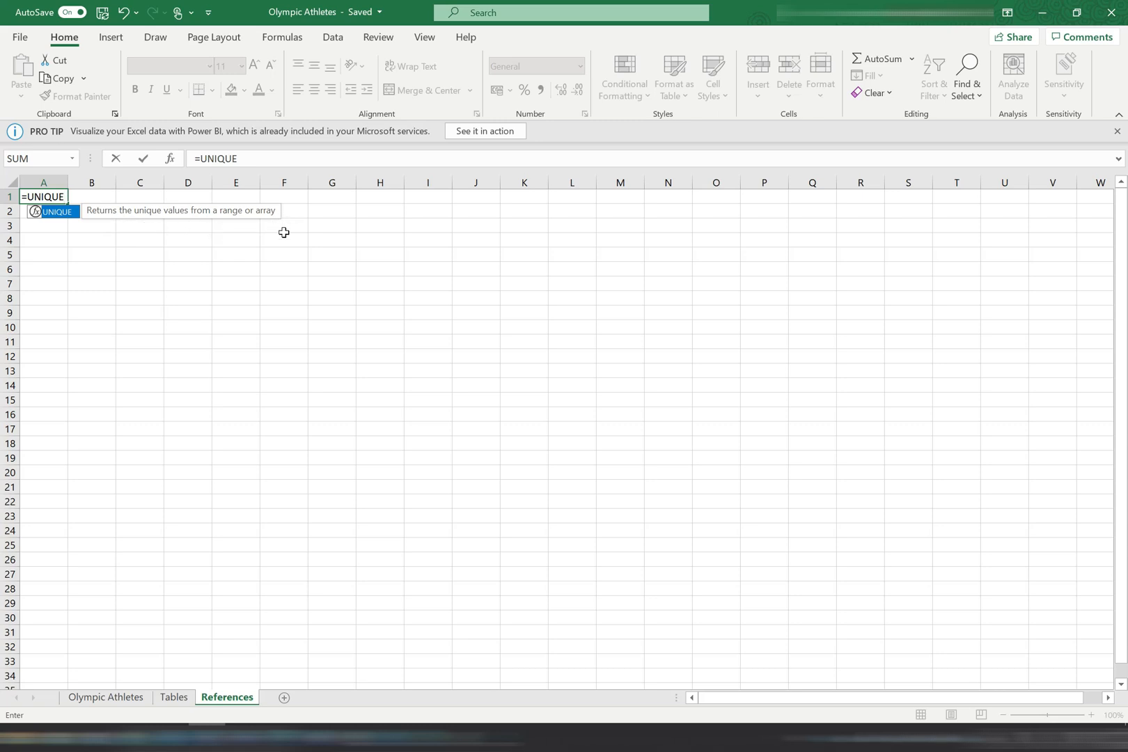
{"action": "type", "text": "("}
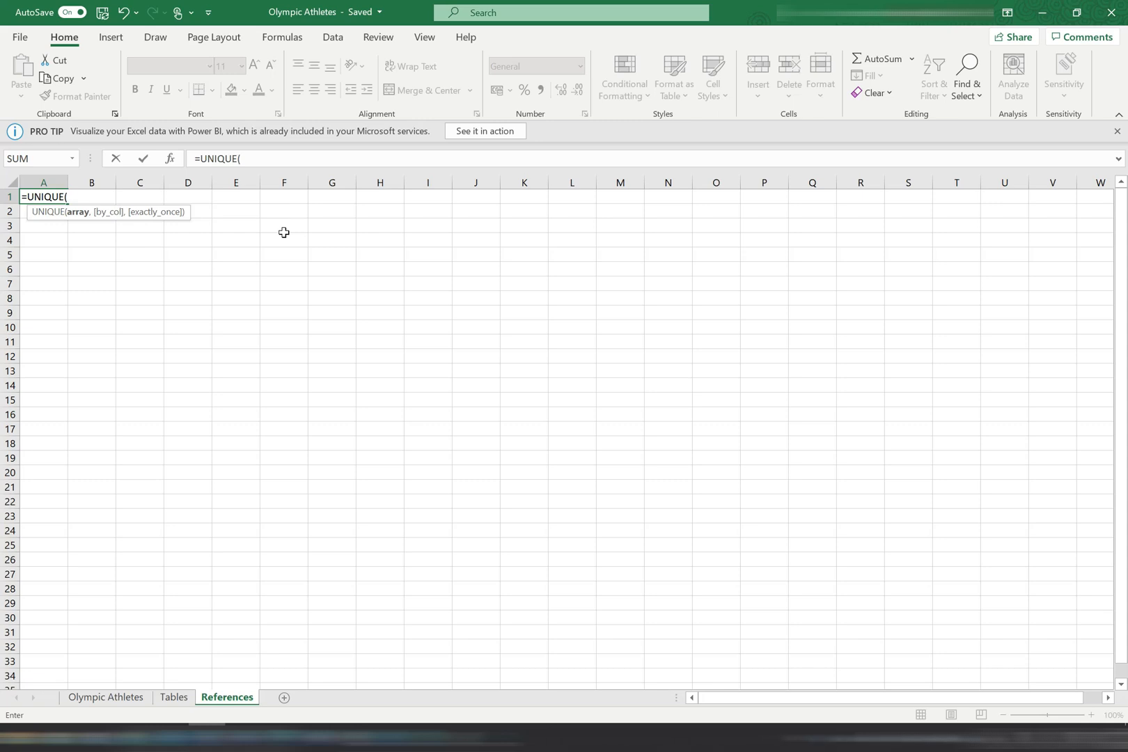
{"action": "type", "text": "Athlet"}
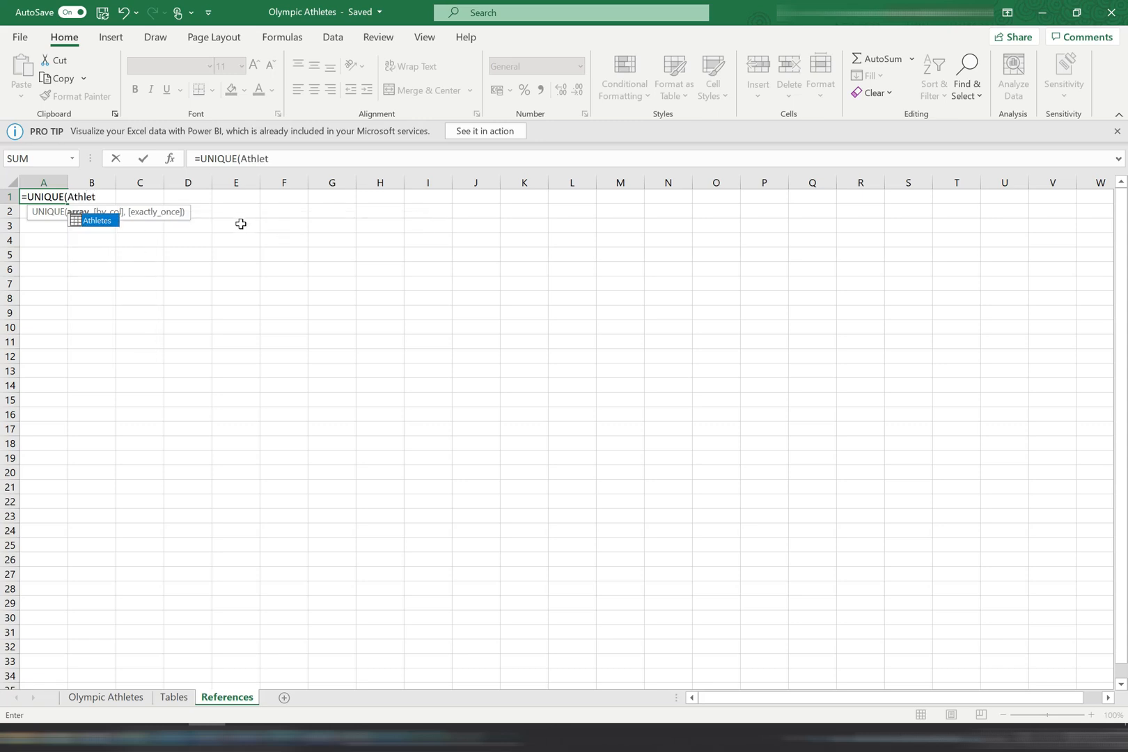
{"action": "double_click", "coordinate": [99, 222]}
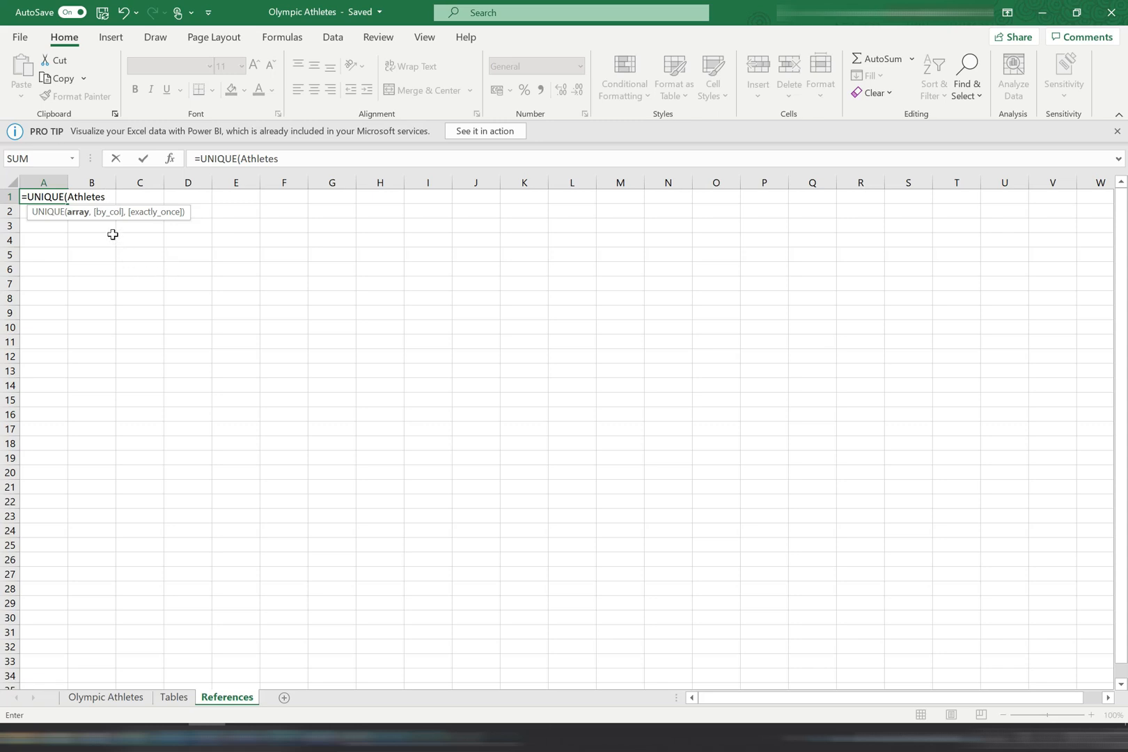
{"action": "type", "text": "["}
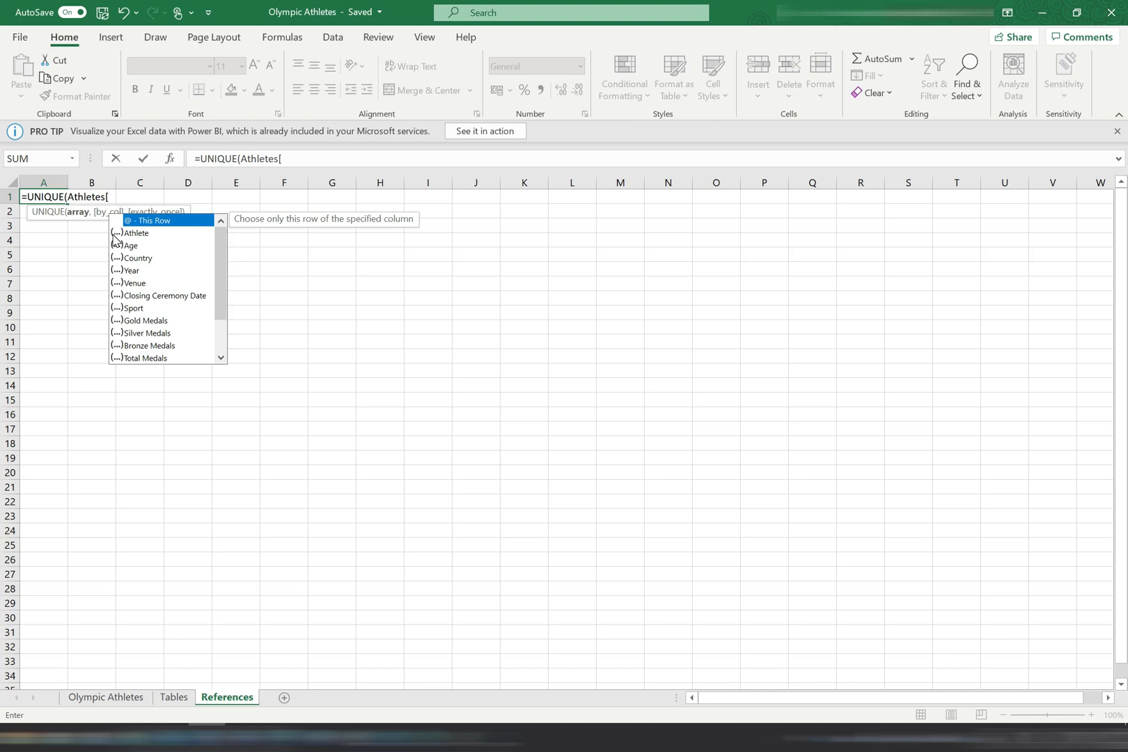
{"action": "left_click", "coordinate": [132, 282]}
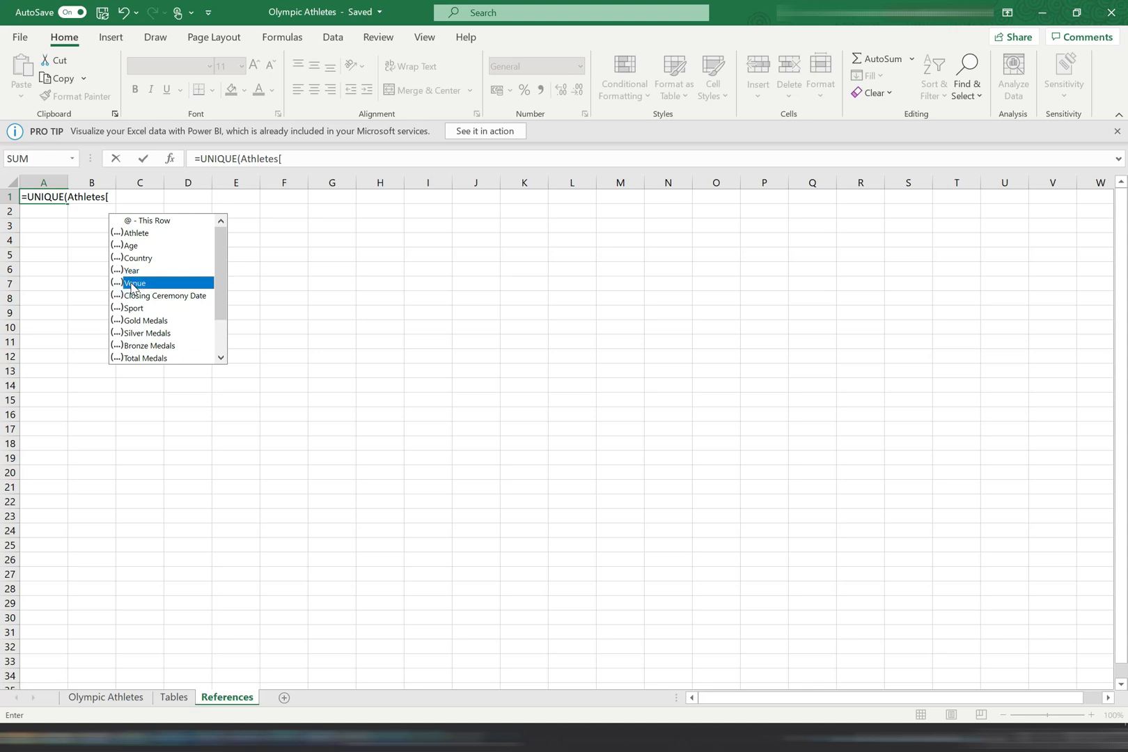
{"action": "double_click", "coordinate": [133, 284]}
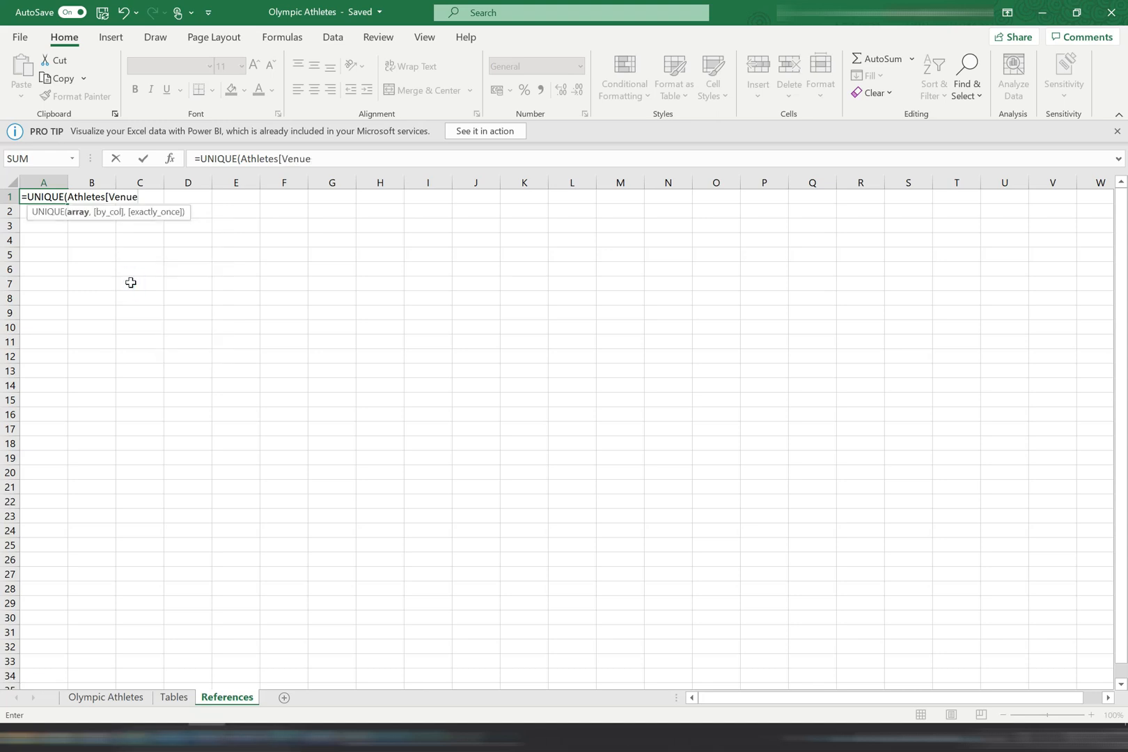
{"action": "type", "text": "])"}
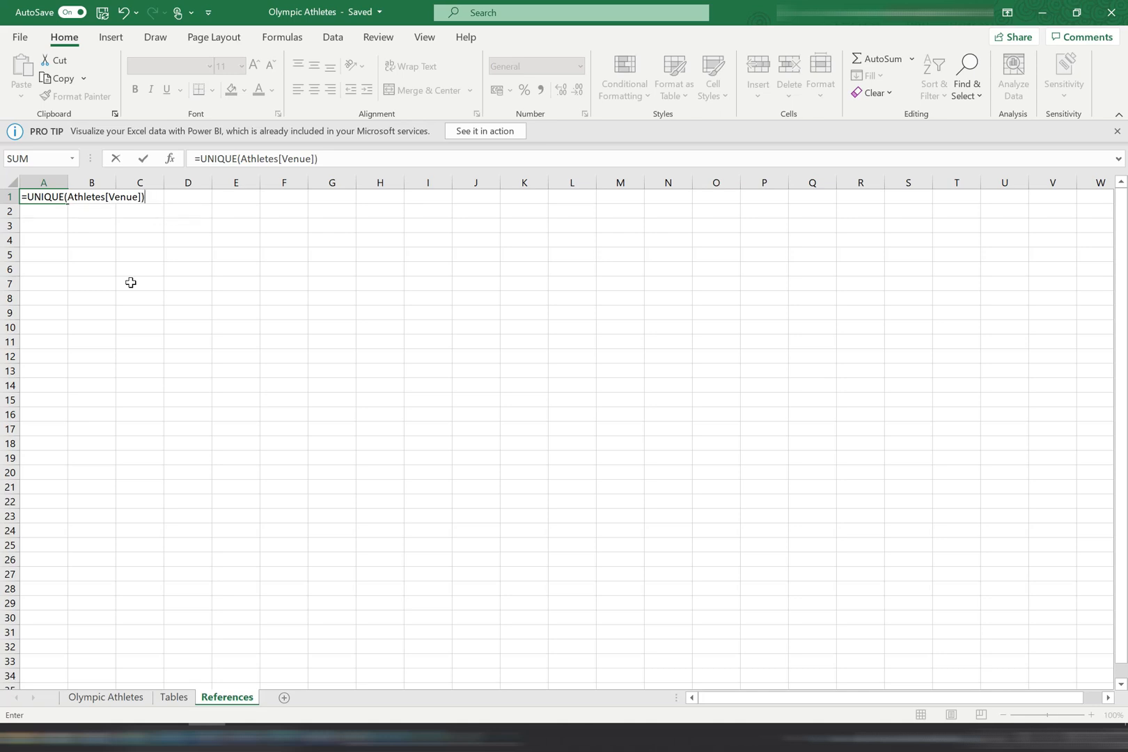
{"action": "key", "text": "Return"}
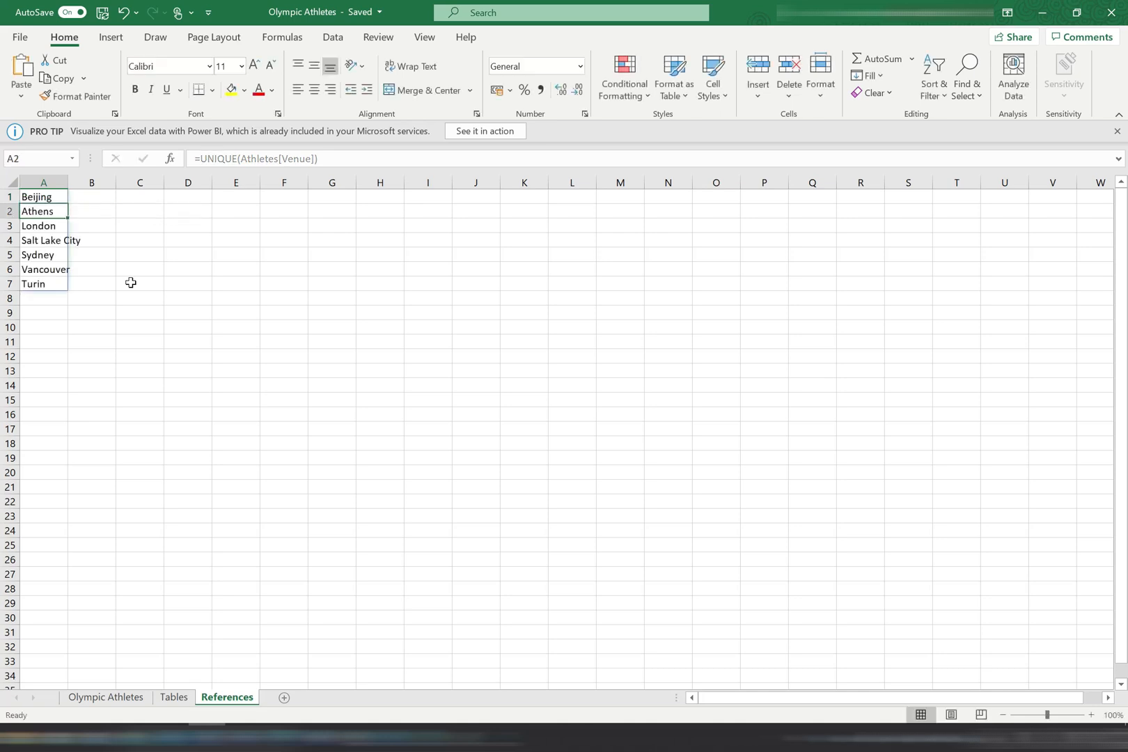